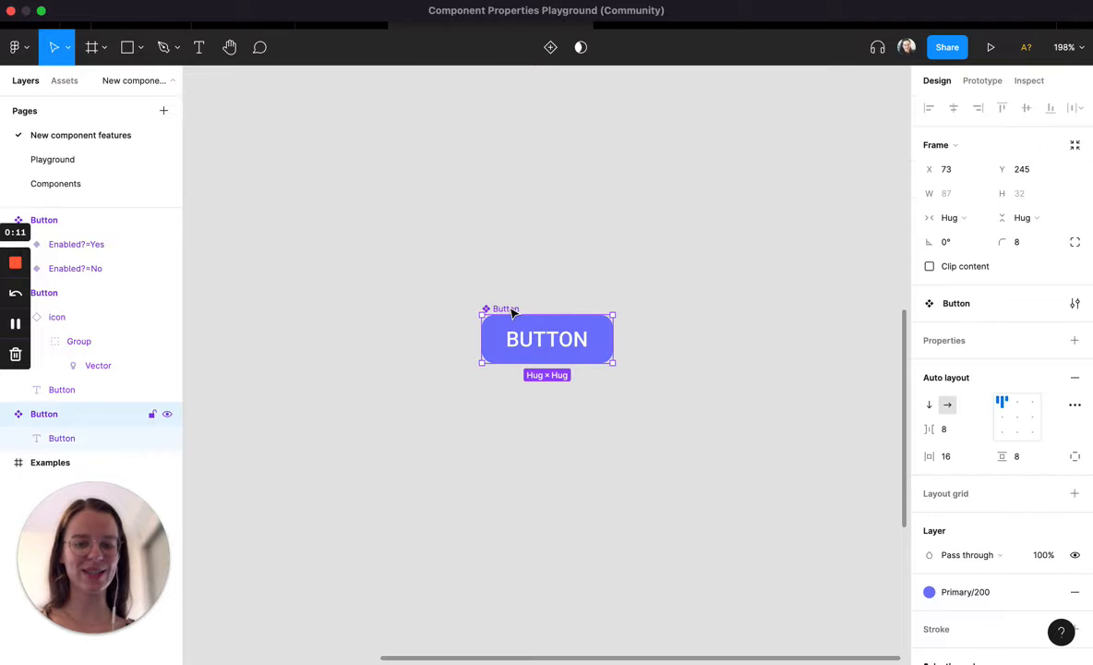
Step: Add a second variant to the standalone Button component so that it becomes a component set
scroll(545, 473, down, 2)
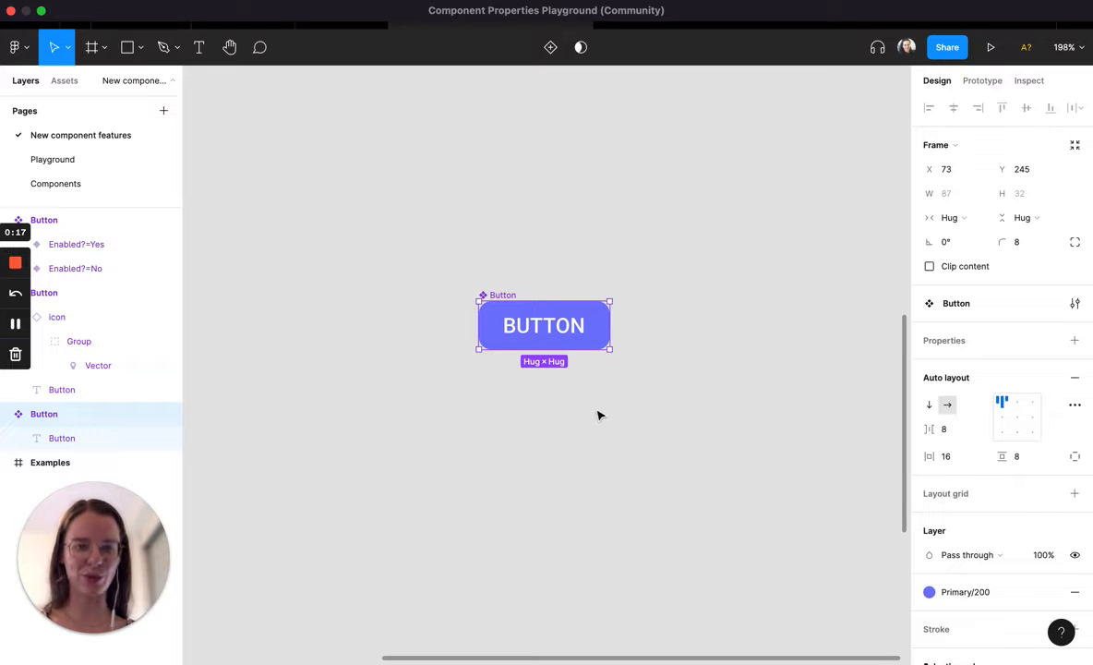
mouse_move(605, 322)
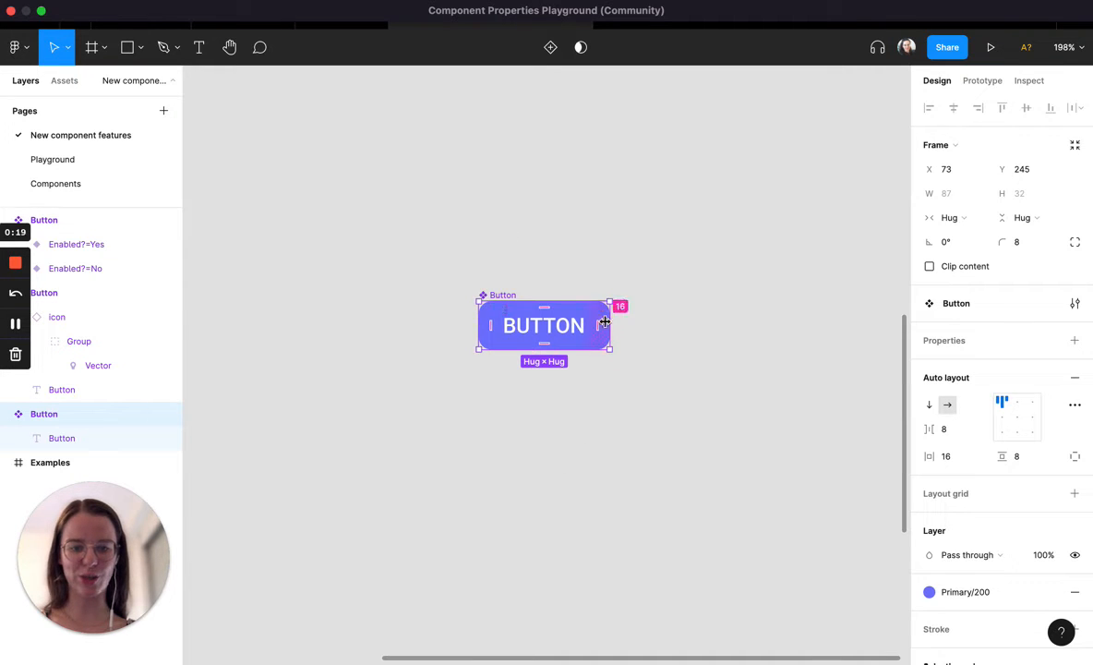
click(550, 48)
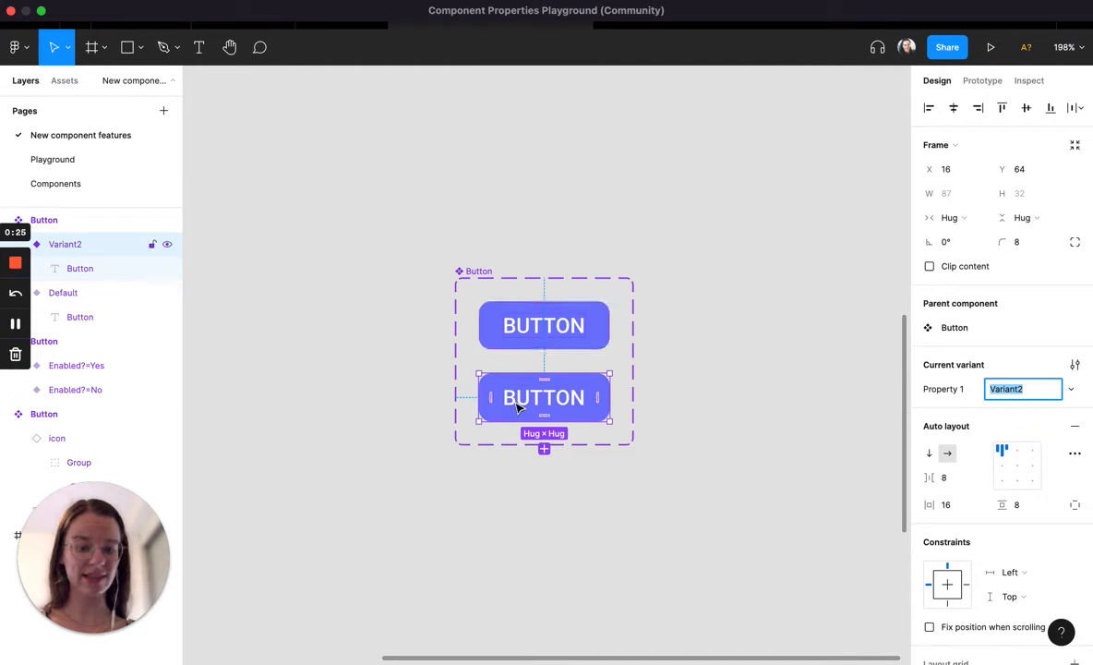
Step: Rename the variant property of the new Button component set to "Enabled?"
click(488, 273)
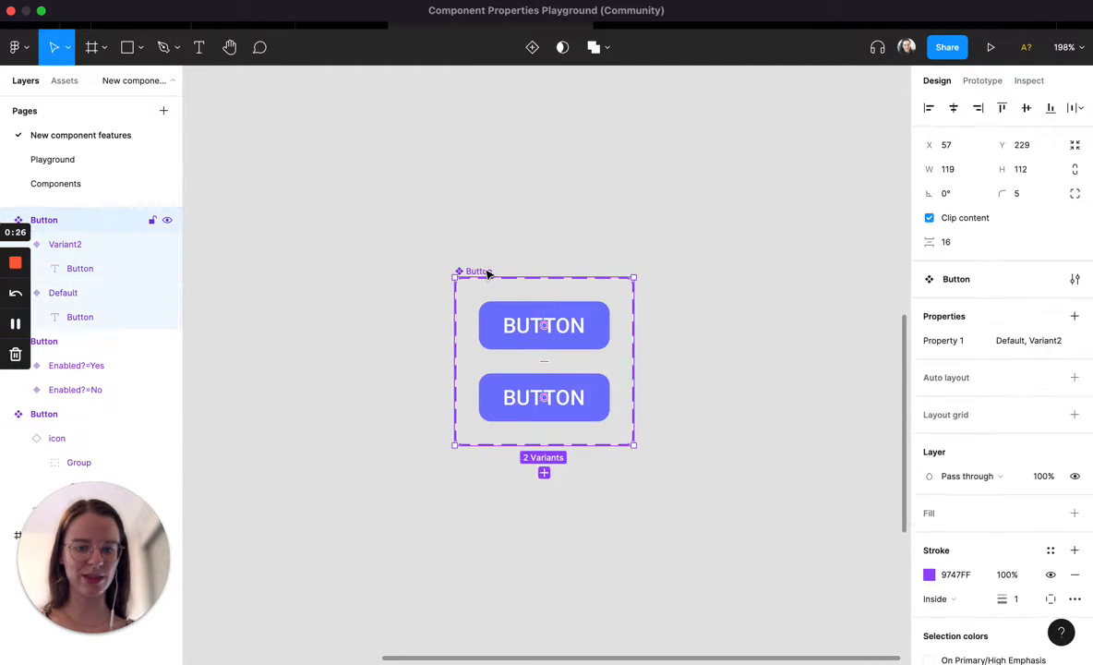
double_click(956, 341)
text(En)
key(Return)
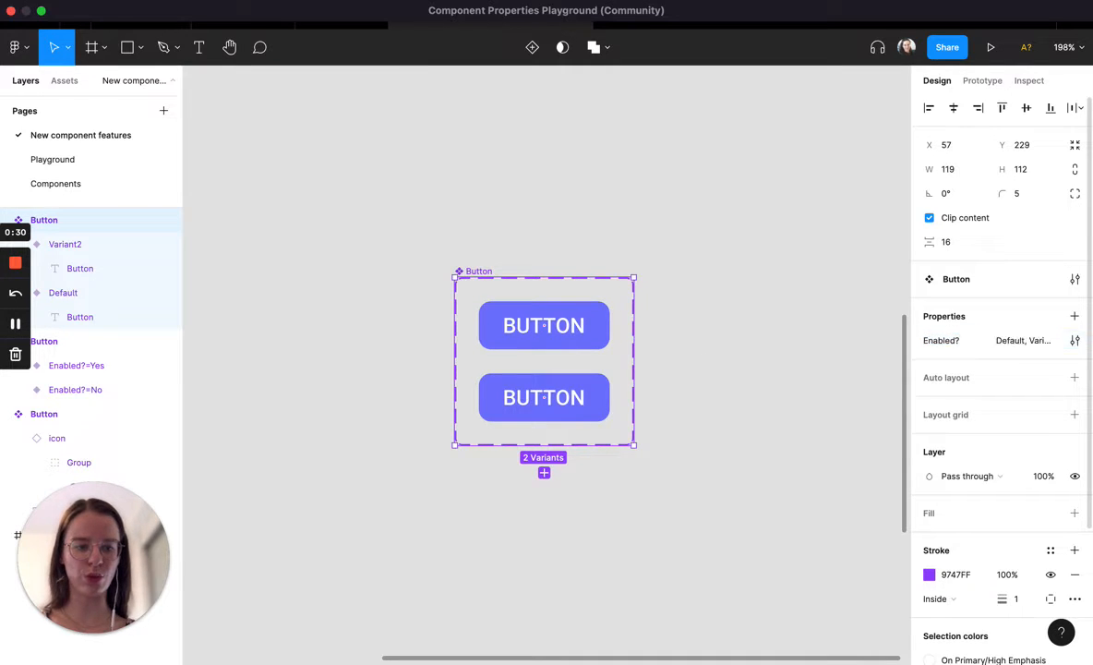
Step: Set the "Enabled?" value to Yes for the upper button variant and No for the lower one
click(603, 344)
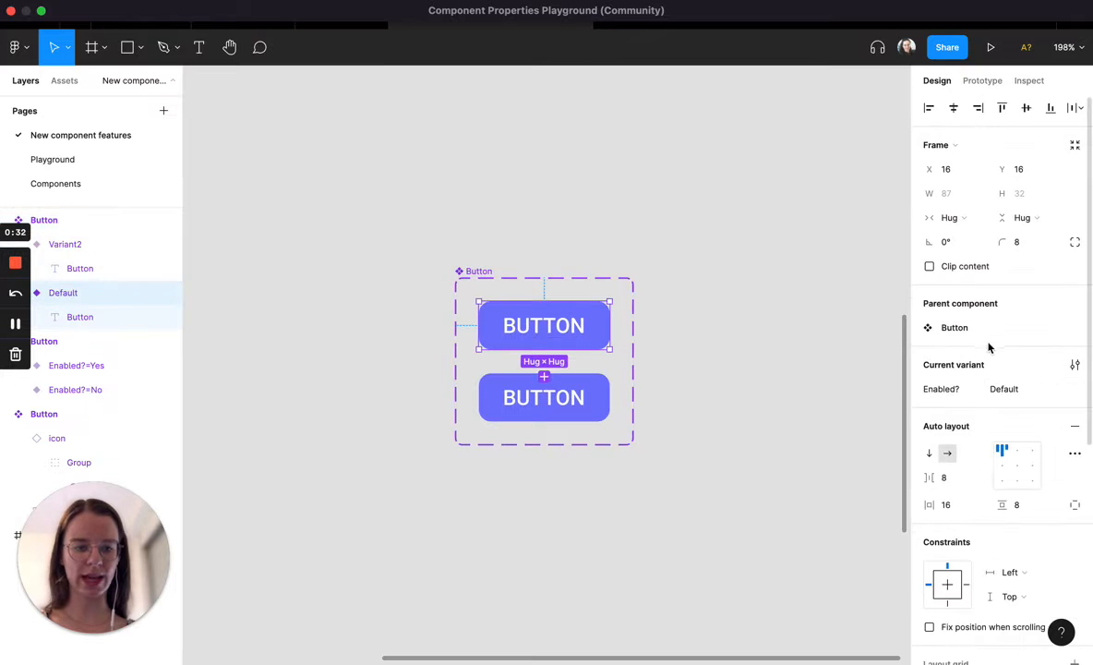
click(998, 389)
text(Yes)
key(Return)
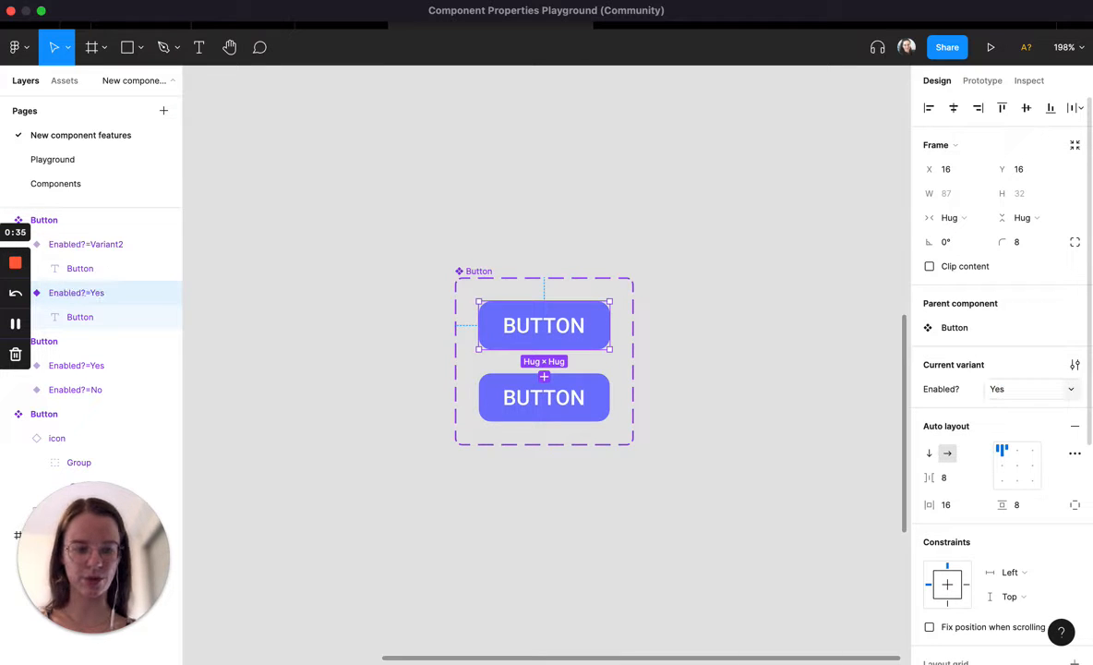
click(602, 397)
click(1004, 389)
text(No)
key(Return)
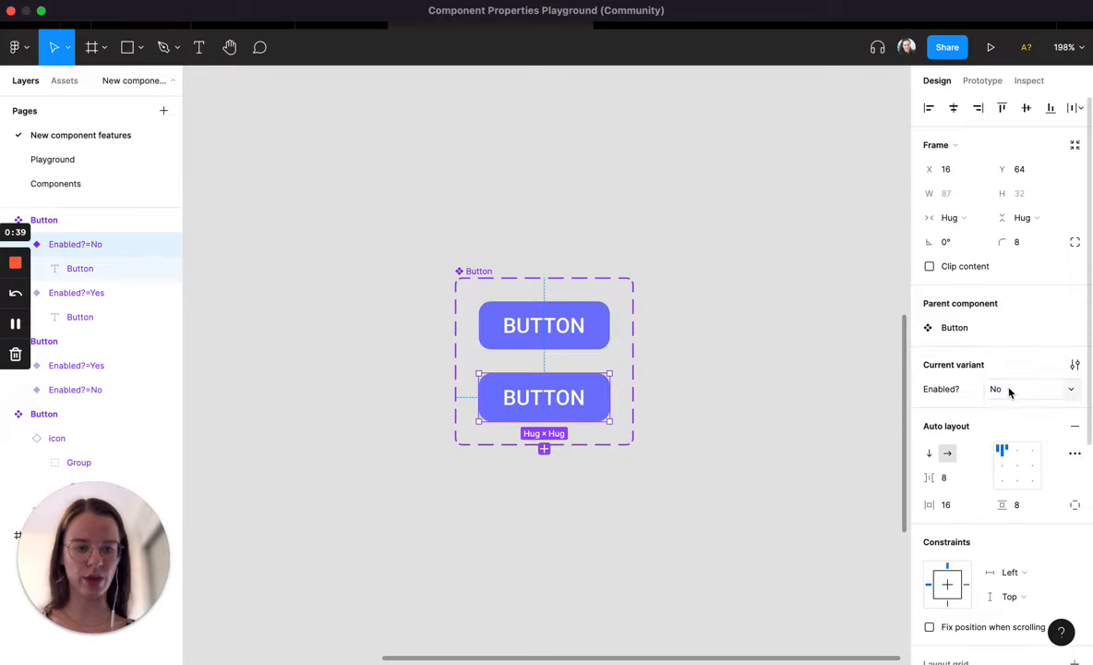
Step: Recolour the Enabled?=No variant with the Surface/Overlay style for its fill and On Surface/Disabled for its text
scroll(986, 337, down, 5)
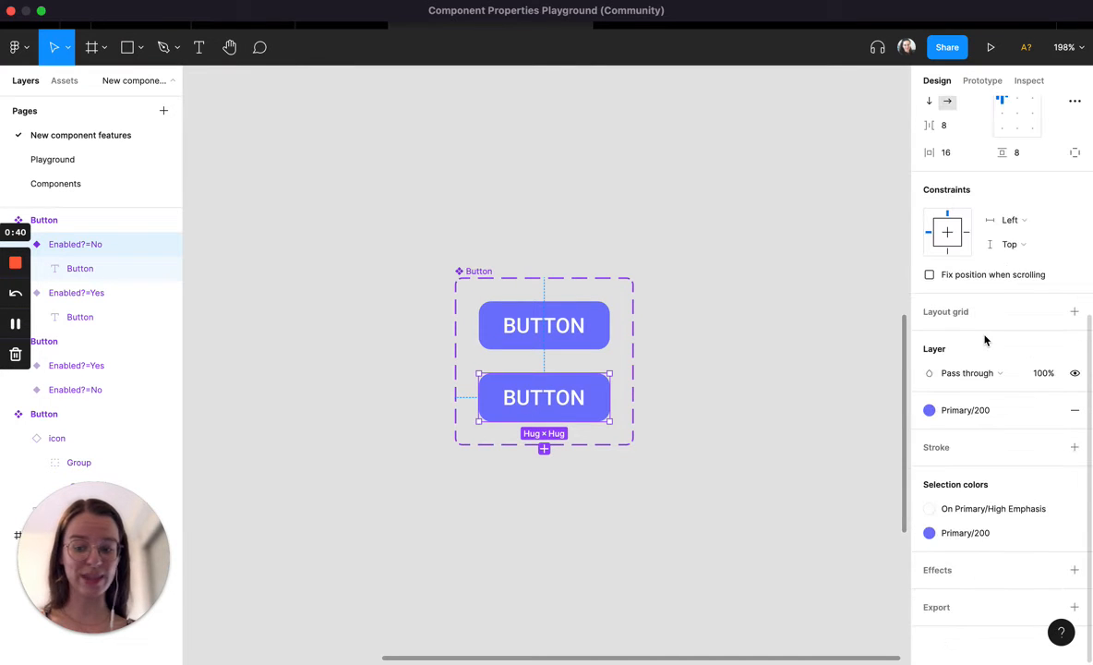
click(942, 534)
scroll(812, 517, up, 1)
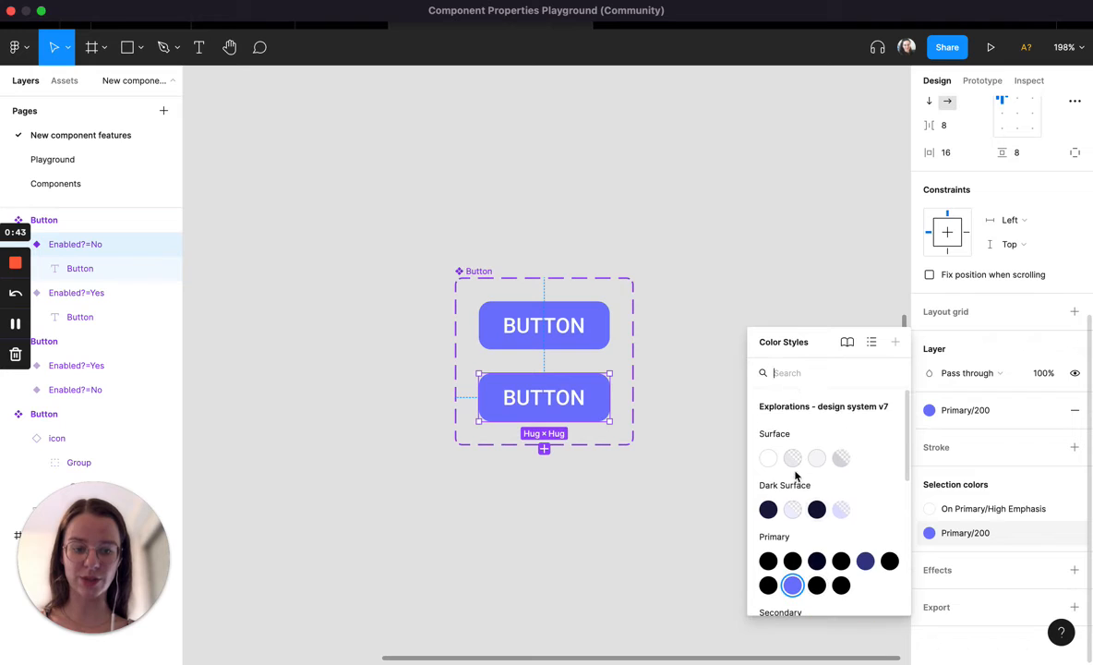
click(793, 462)
click(929, 507)
scroll(817, 462, down, 3)
click(817, 454)
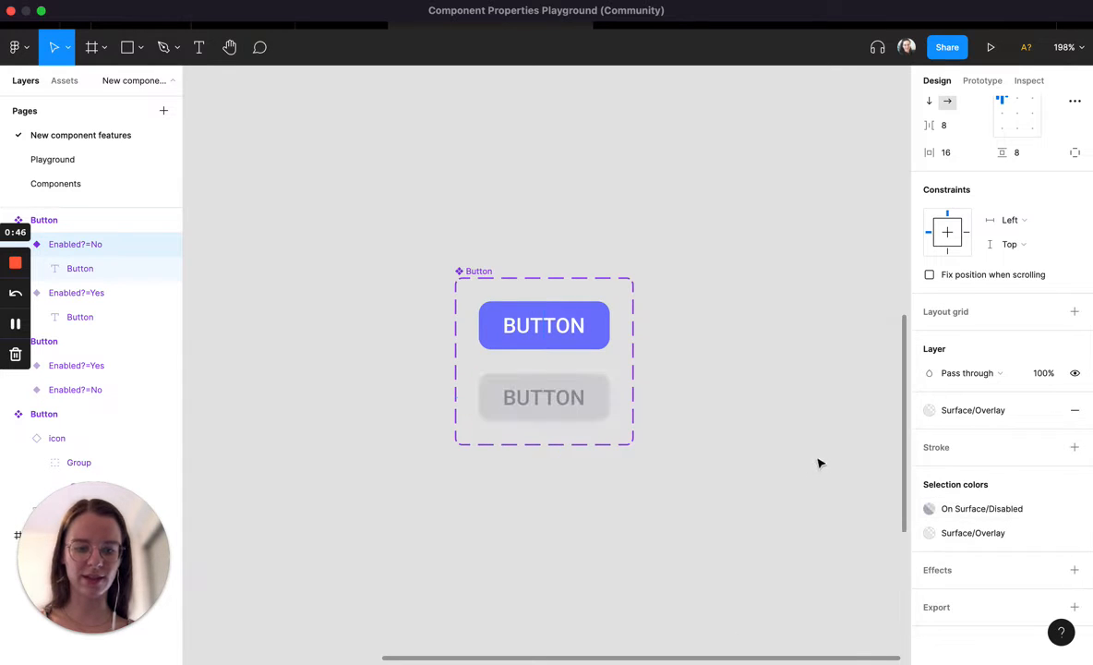
click(740, 447)
Step: Place an instance of the Enabled?=Yes variant on the canvas to the right of the component set
click(574, 327)
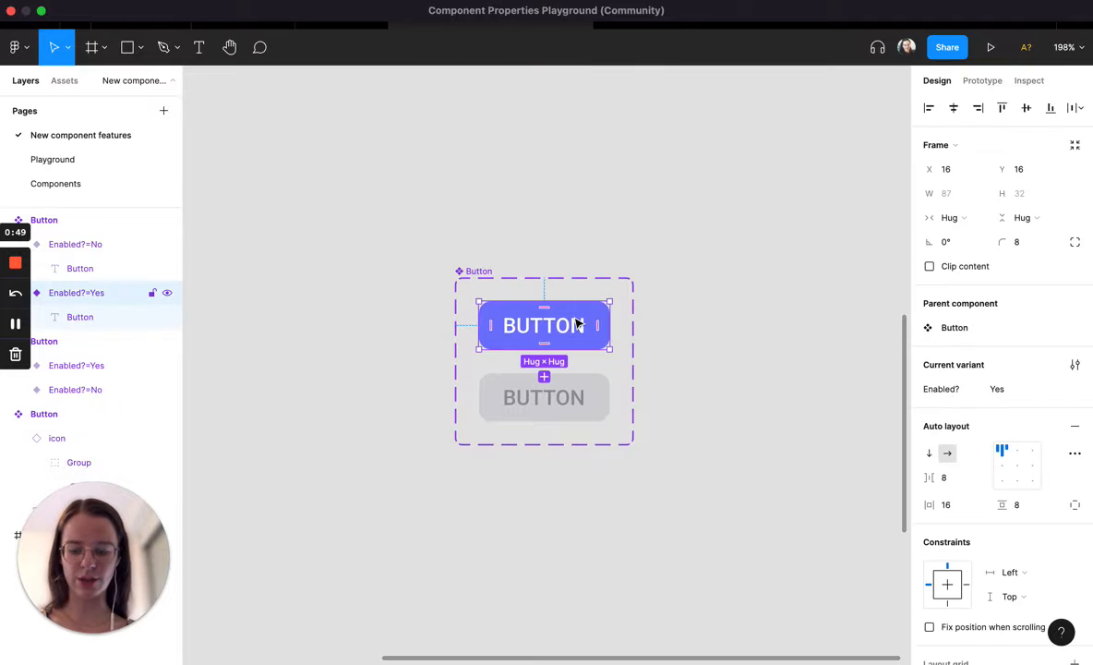
drag(574, 327, 785, 356)
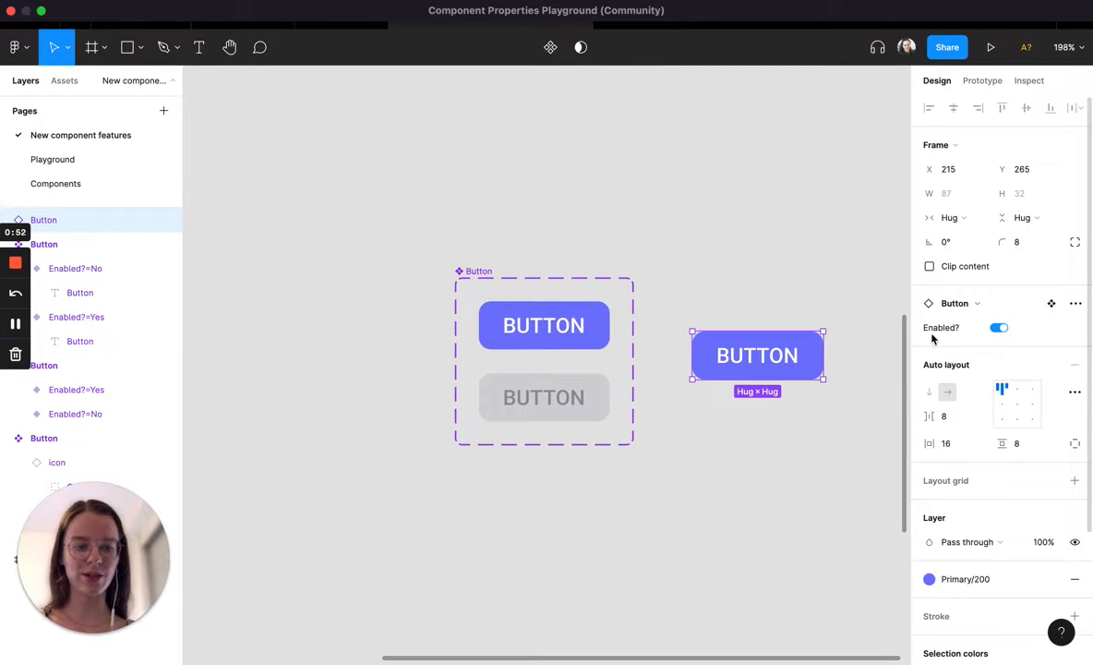
Step: Test the instance's "Enabled?" switch by turning it off and on again twice
click(998, 328)
click(999, 328)
click(999, 328)
click(998, 328)
scroll(1020, 523, down, 4)
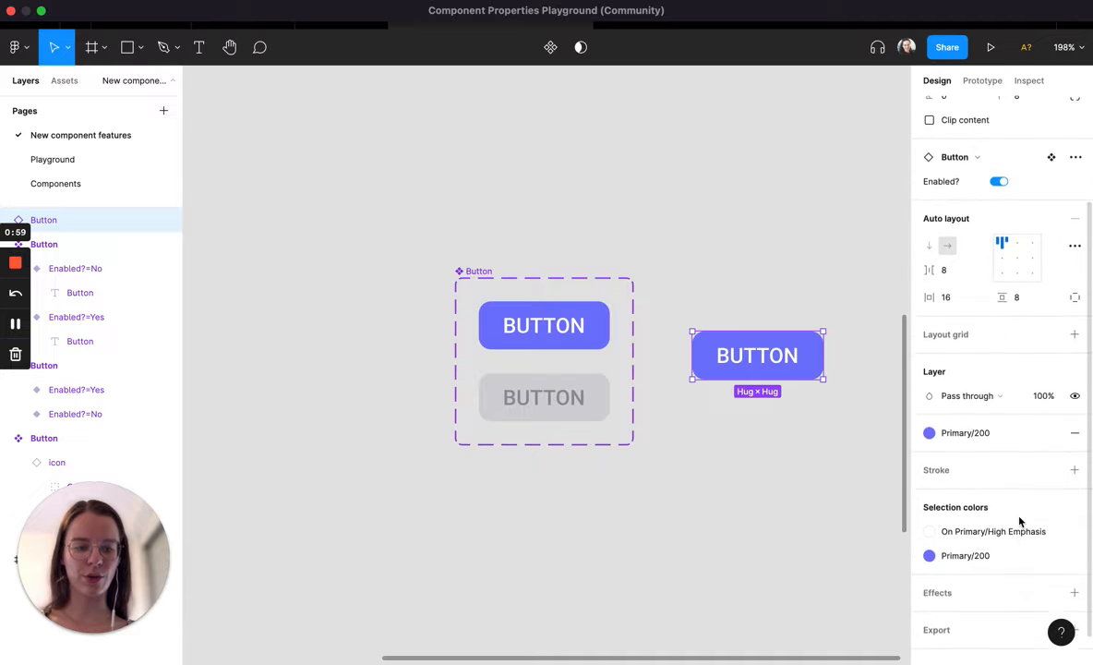
scroll(956, 537, up, 4)
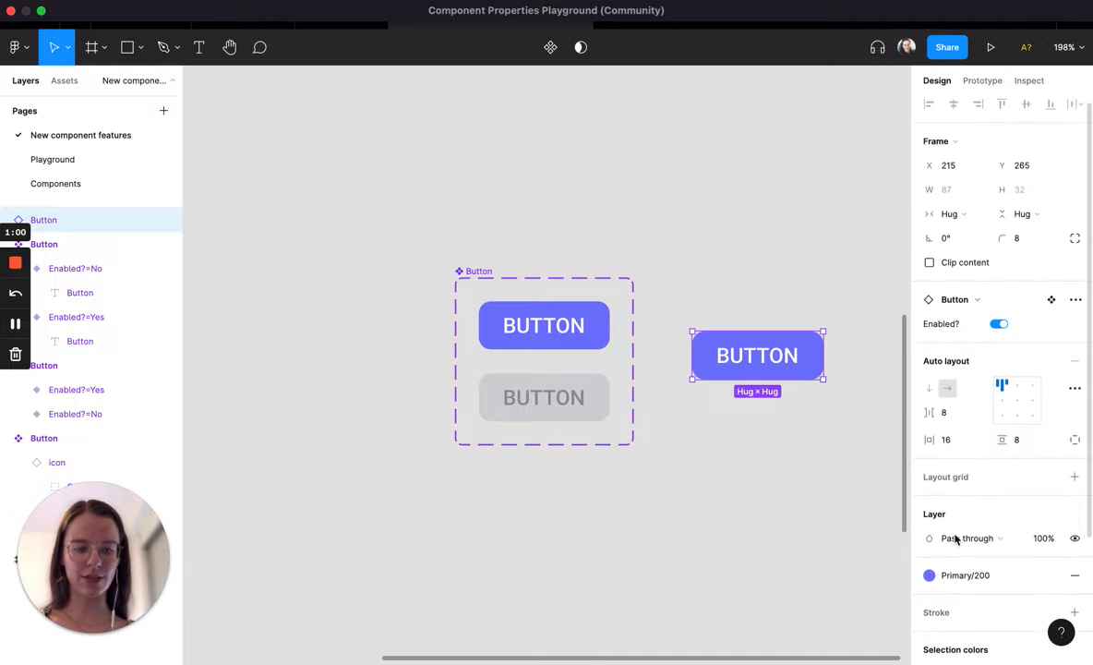
click(759, 434)
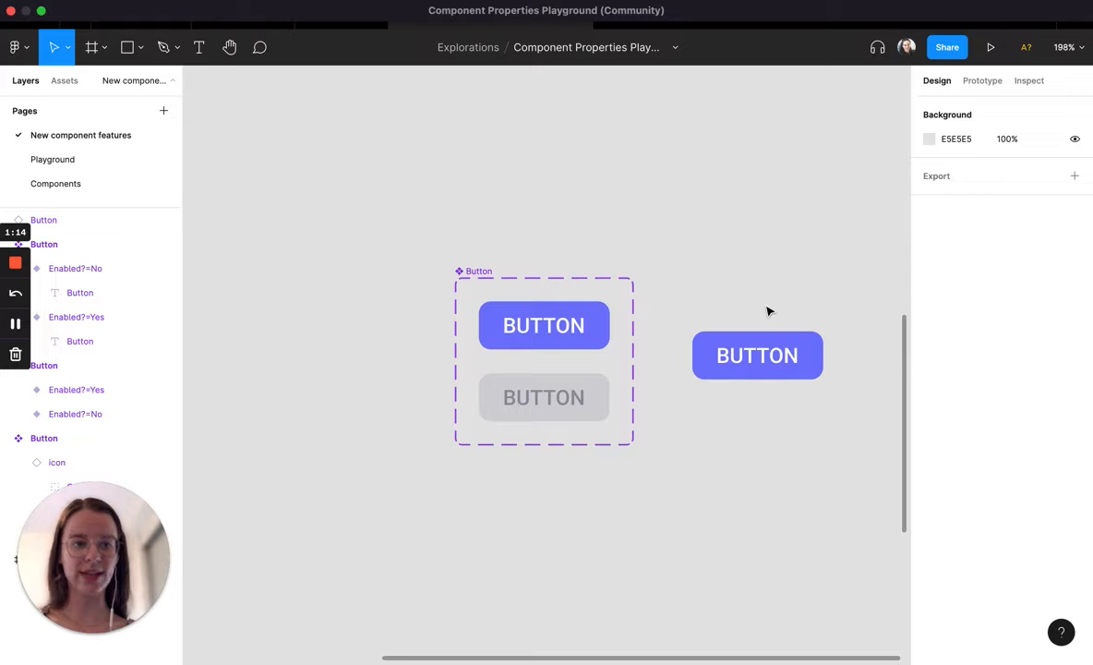
double_click(741, 367)
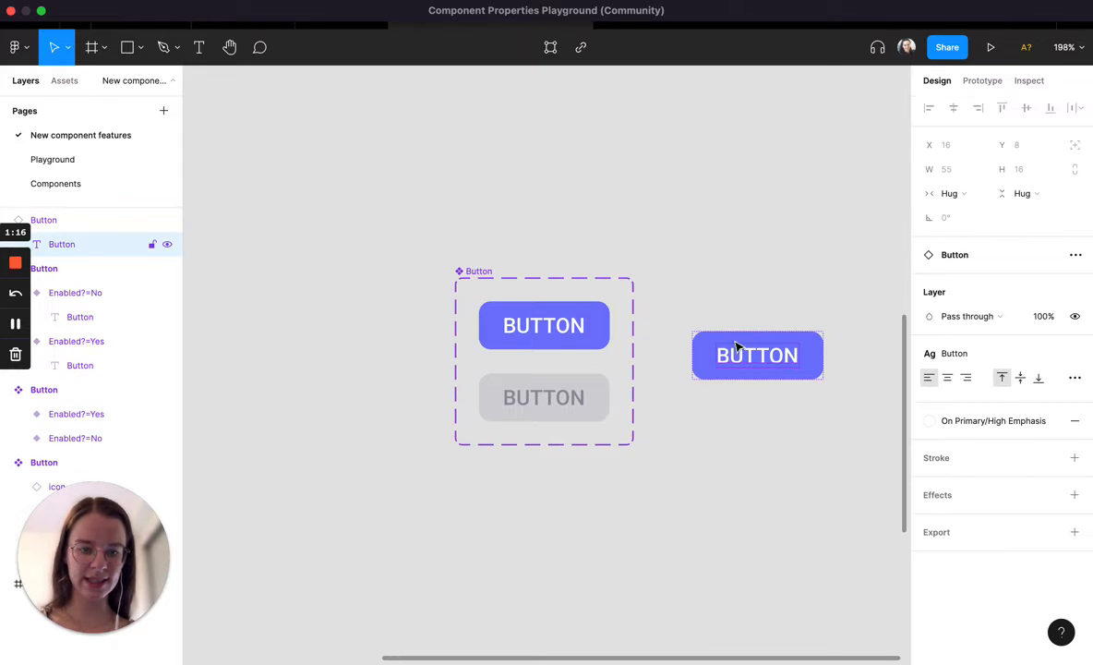
double_click(755, 358)
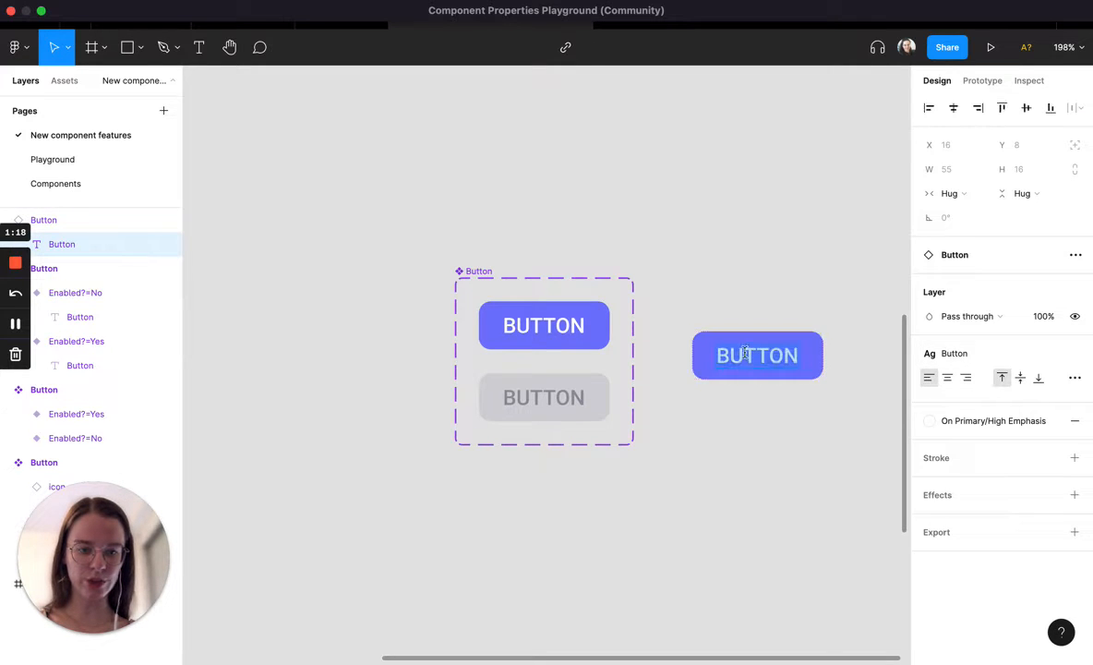
click(816, 413)
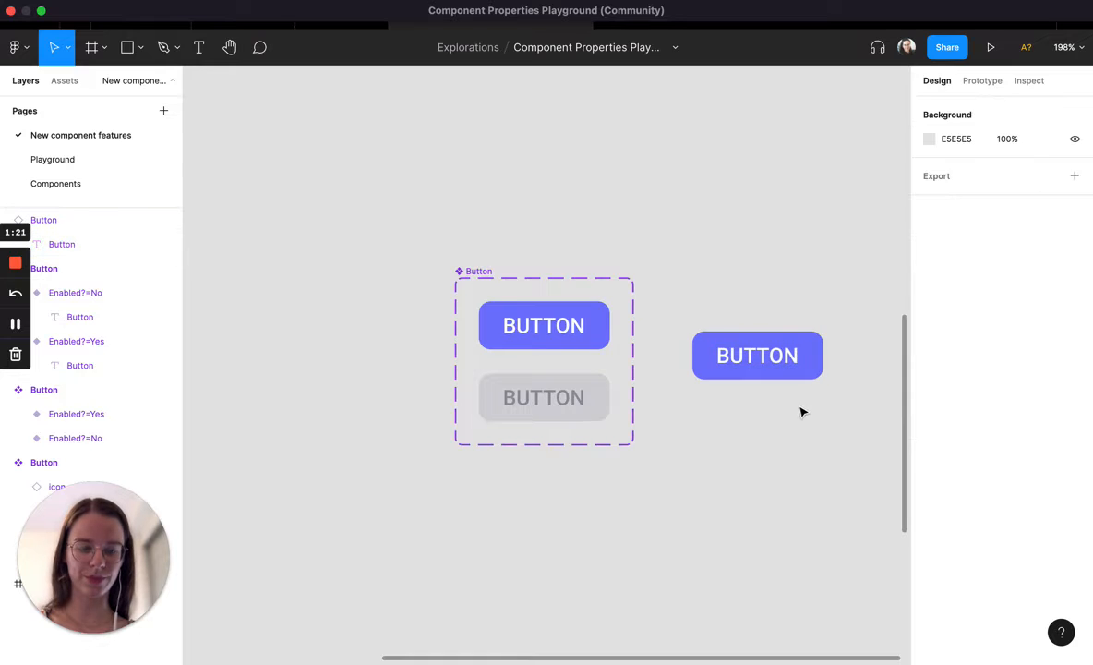
scroll(801, 410, right, 2)
scroll(801, 410, down, 1)
scroll(800, 411, up, 1)
scroll(800, 411, left, 1)
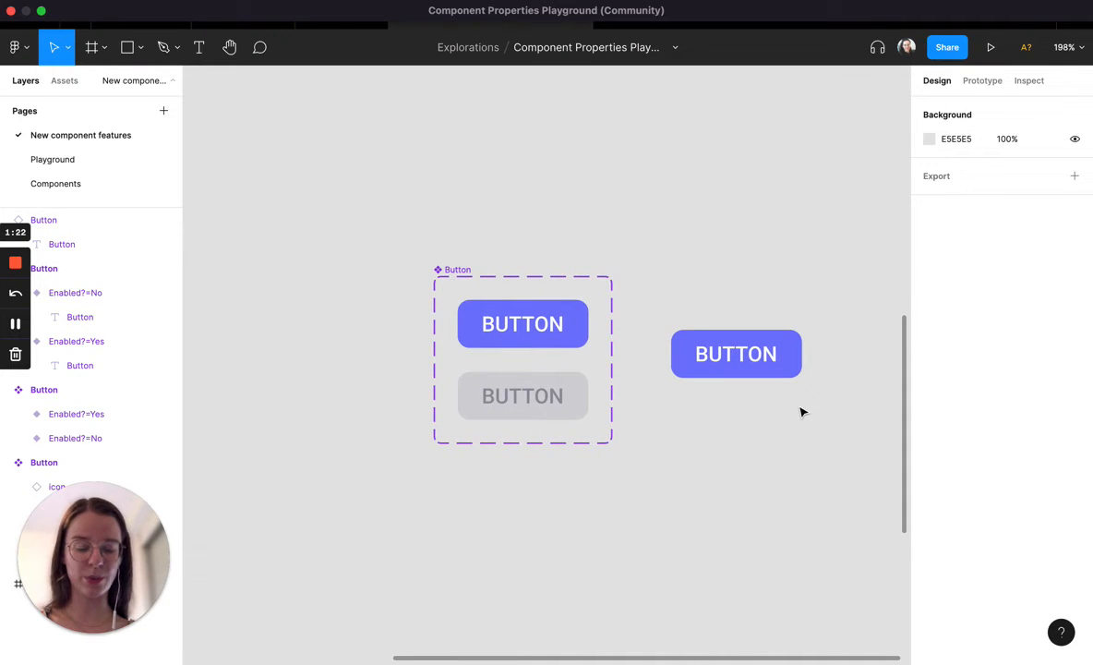
Step: Create a text property named "Label" for the content of the text layers in both Button variants
click(448, 276)
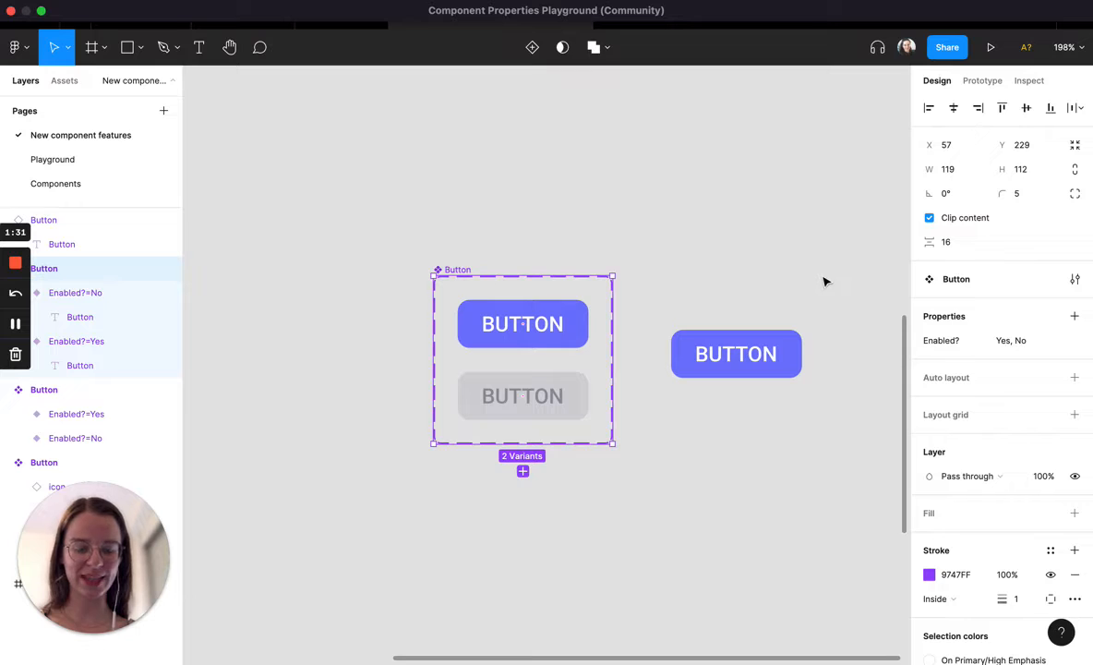
super+click(552, 324)
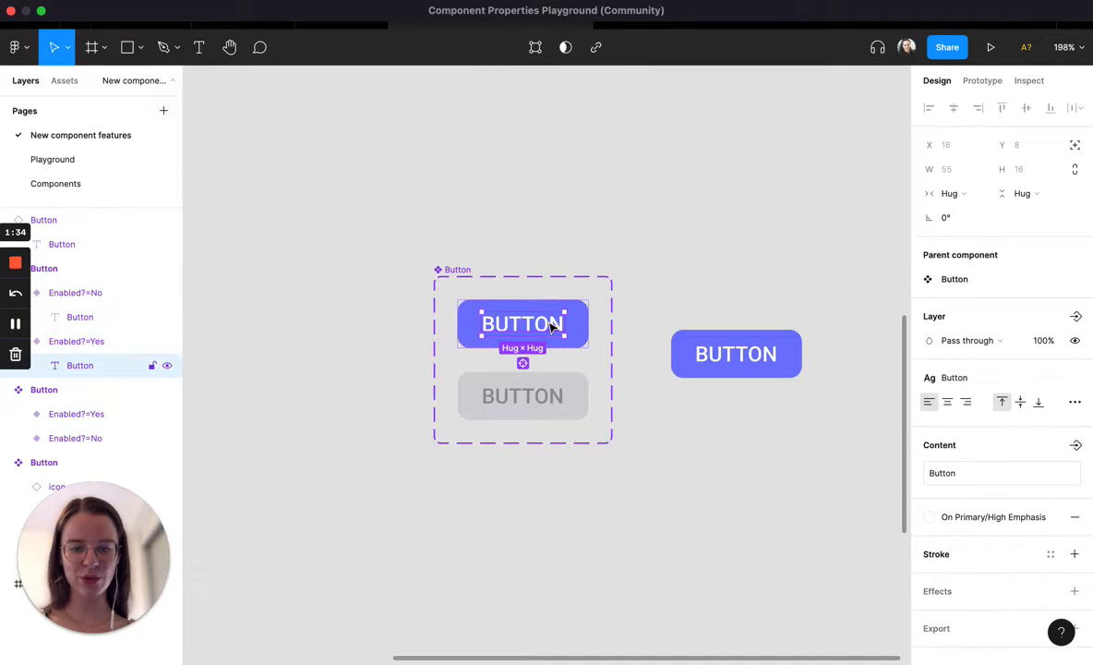
shift+click(531, 404)
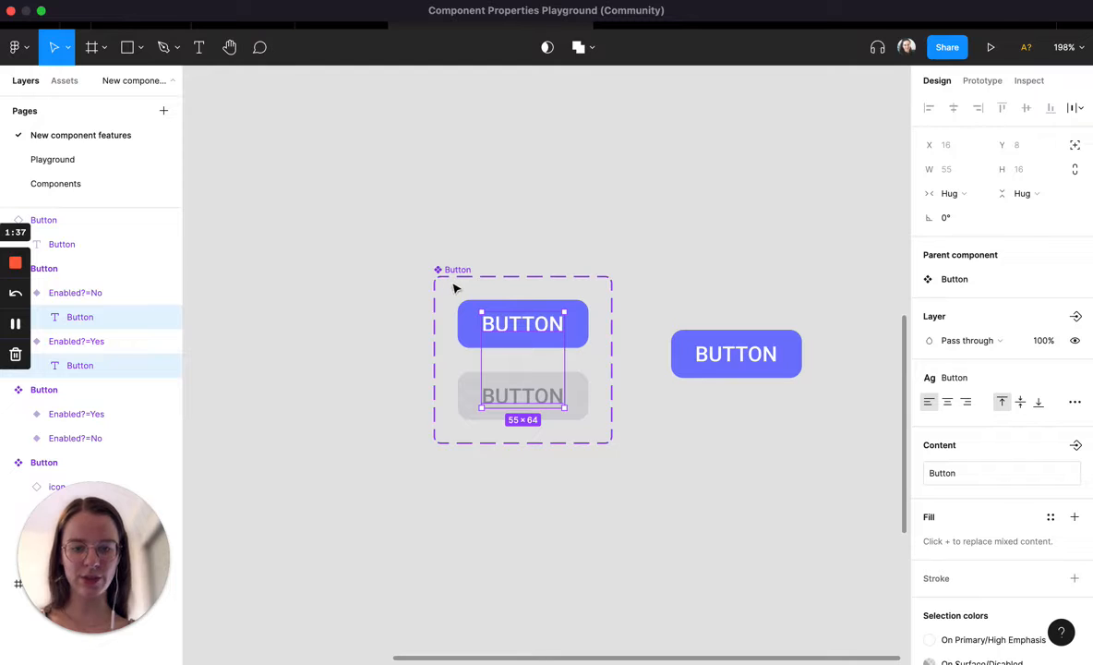
click(1076, 446)
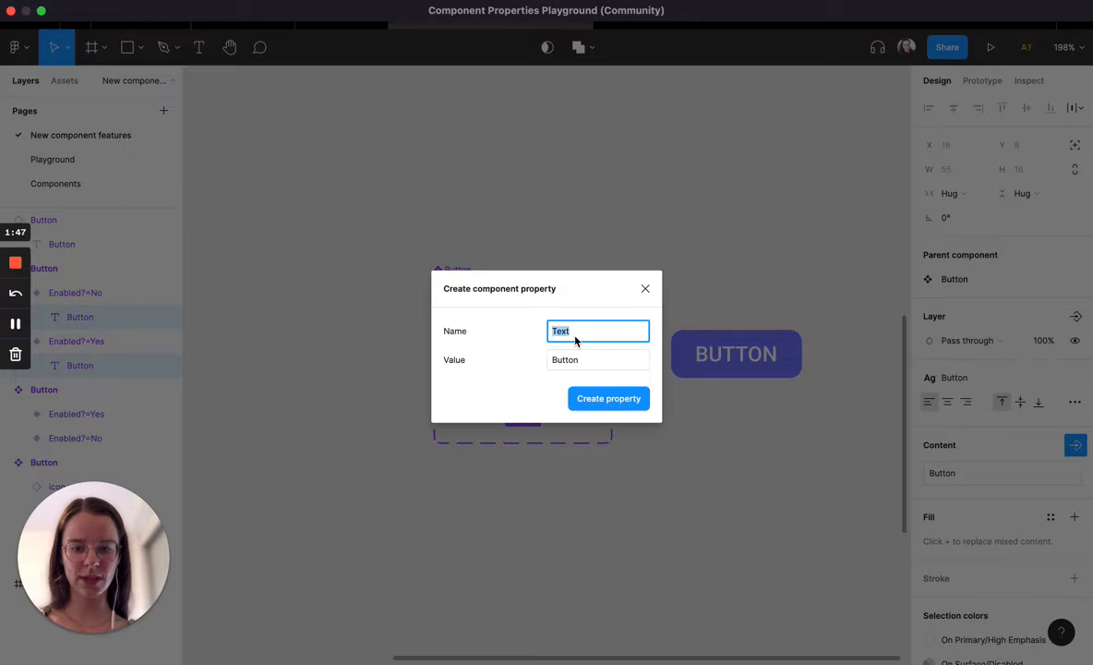
text(Label)
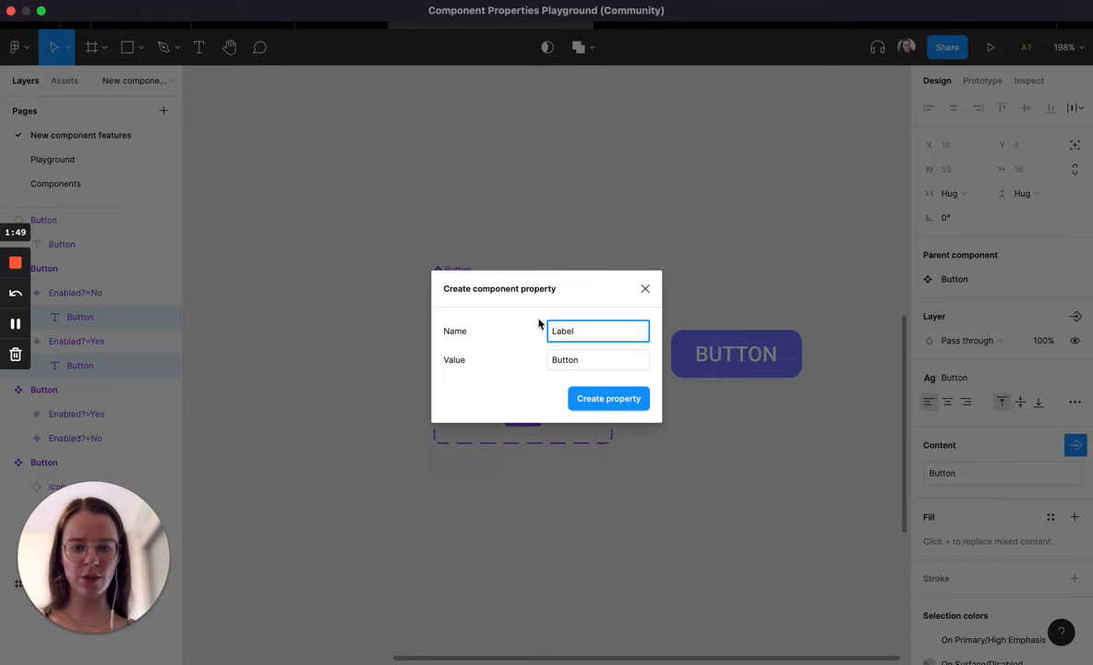
click(601, 399)
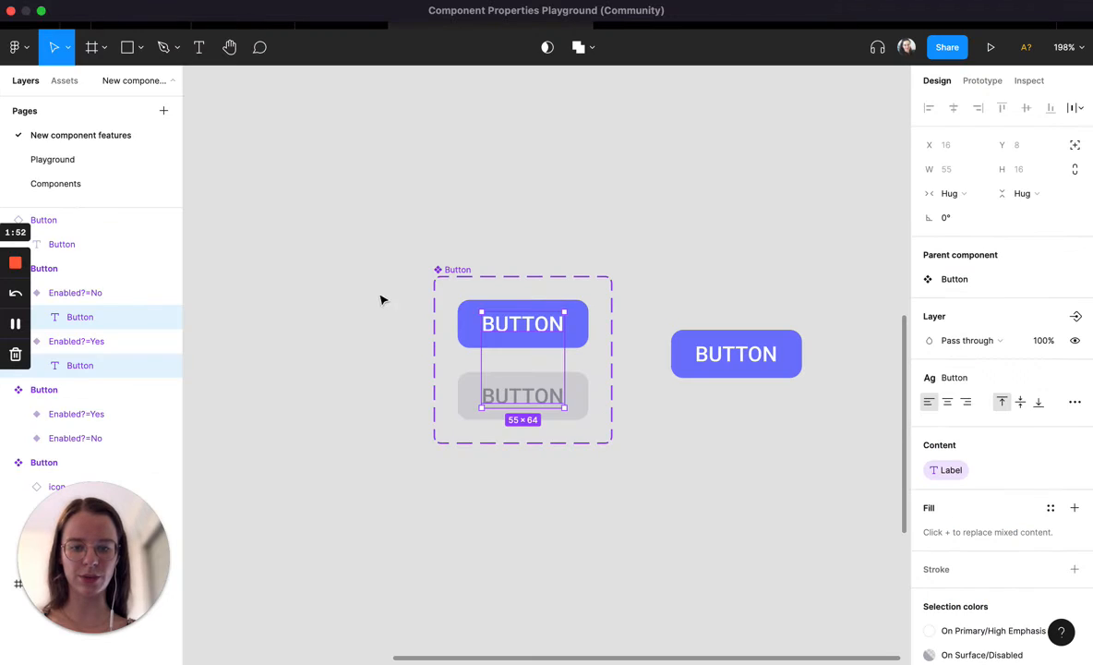
Step: Set the Label property of the button instance to "Click me"
click(639, 418)
click(703, 369)
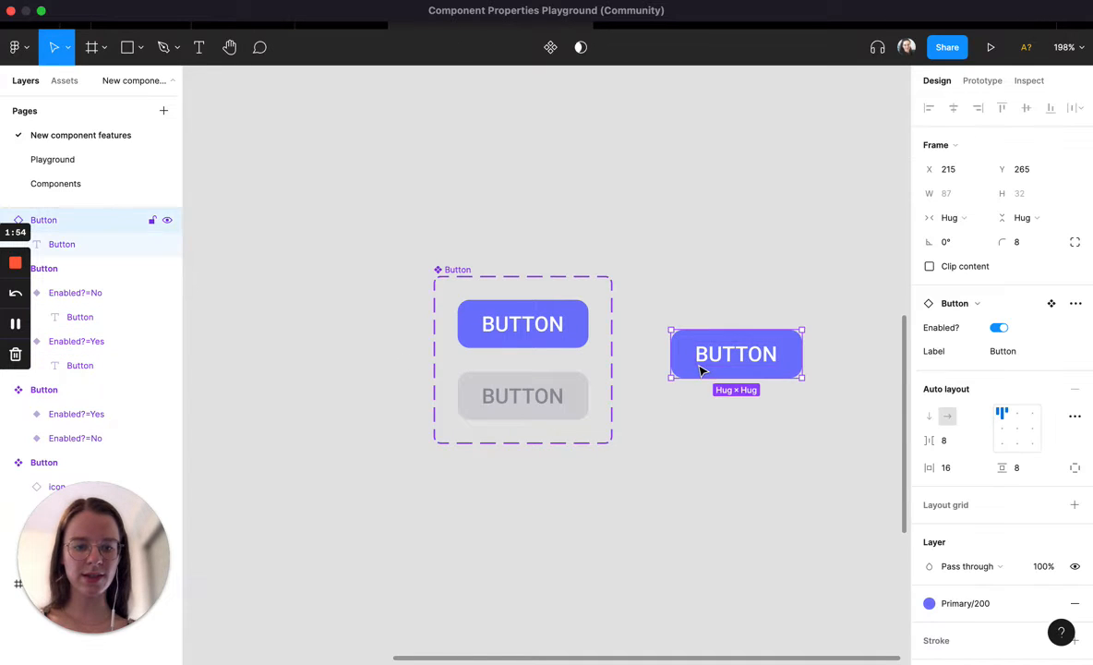
click(1026, 352)
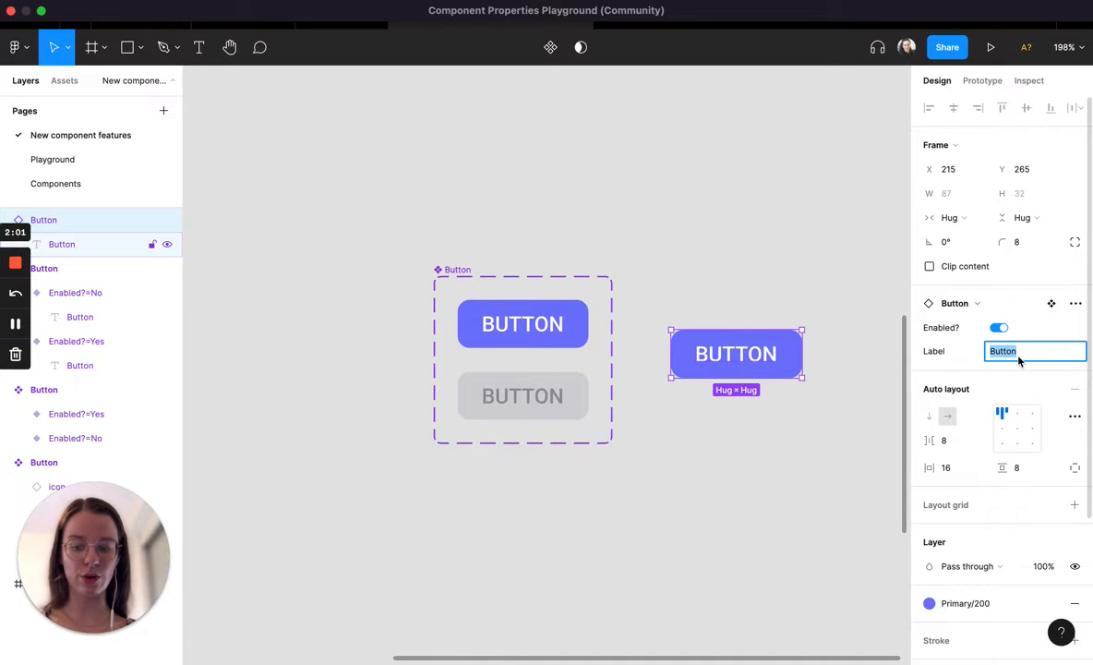
text(Click me)
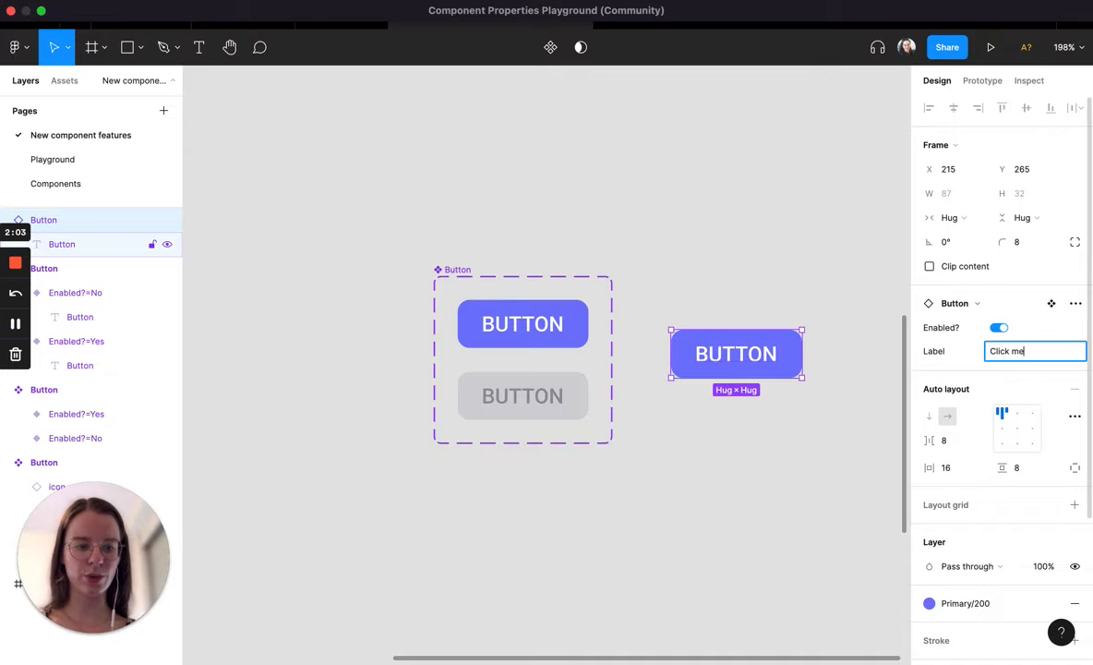
key(Return)
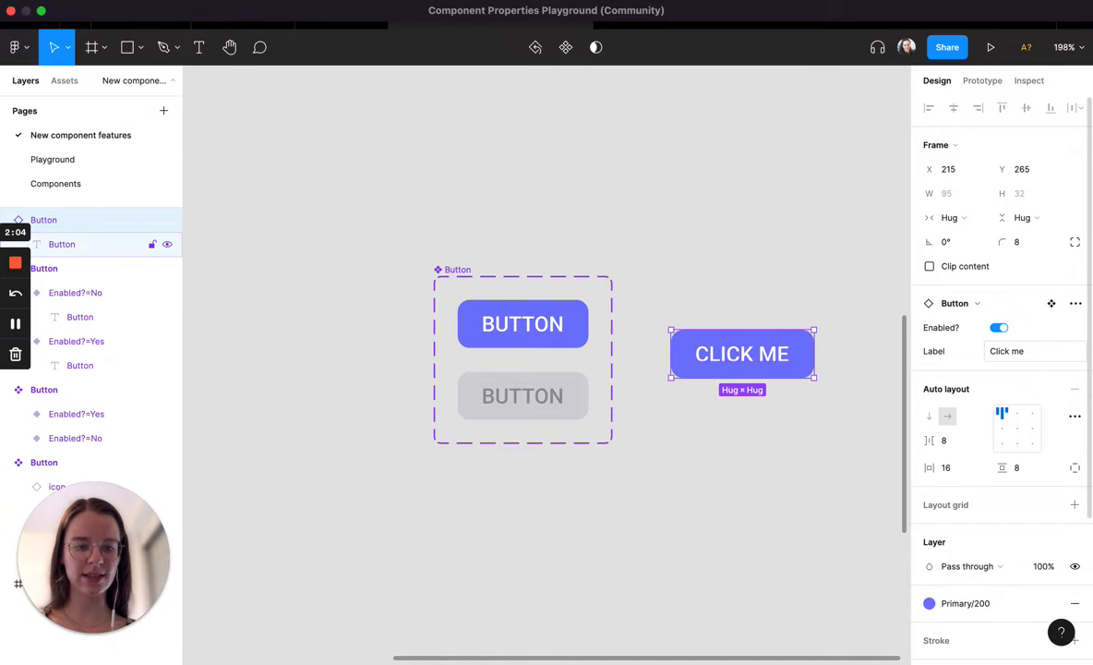
click(840, 418)
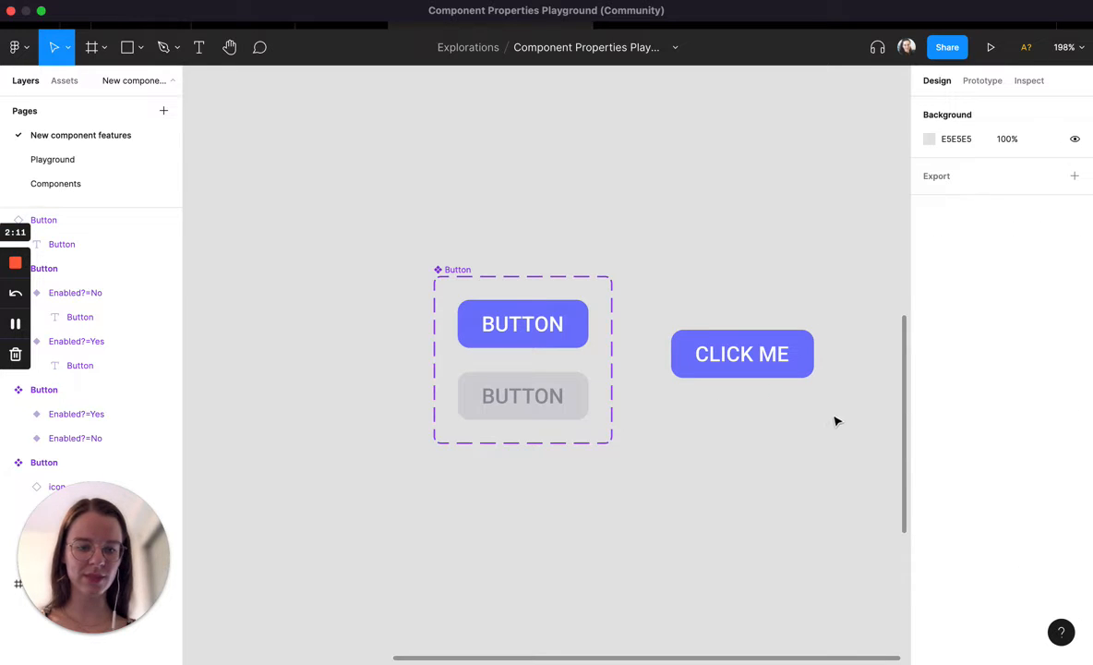
Step: Examine the list of properties defined on the Button component set
scroll(828, 427, right, 2)
scroll(828, 427, down, 2)
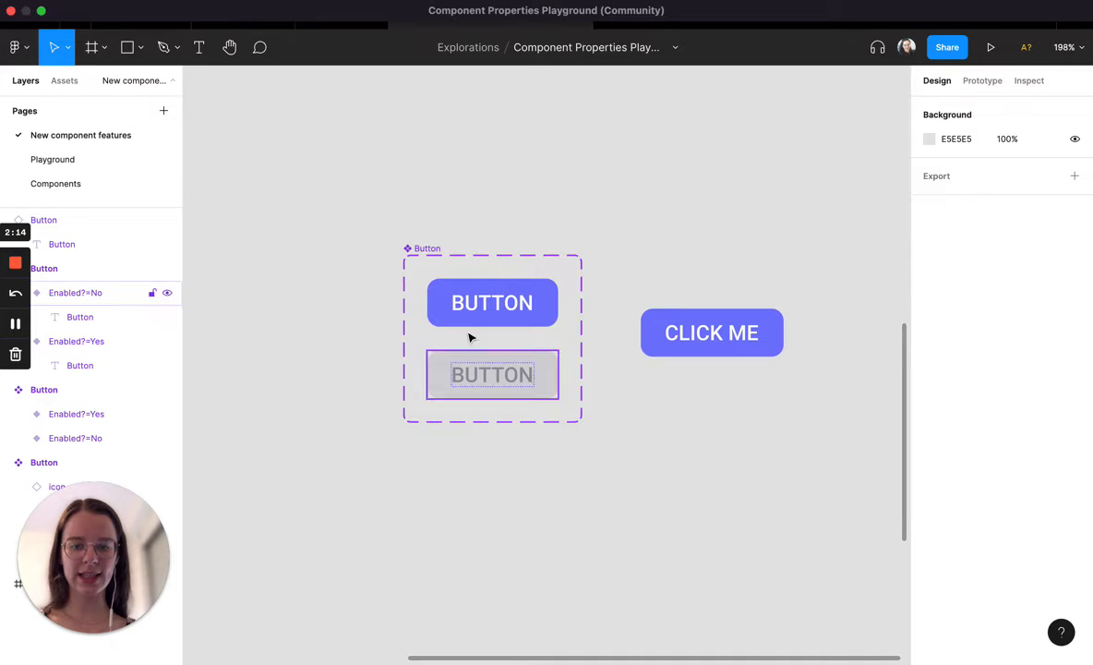
click(429, 254)
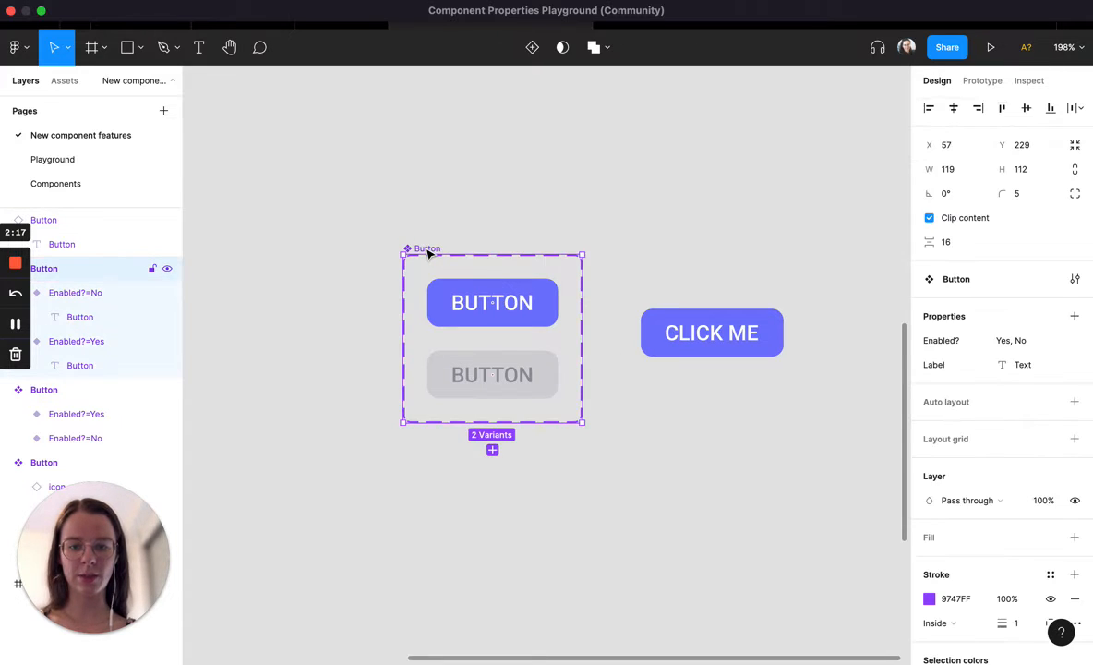
click(356, 280)
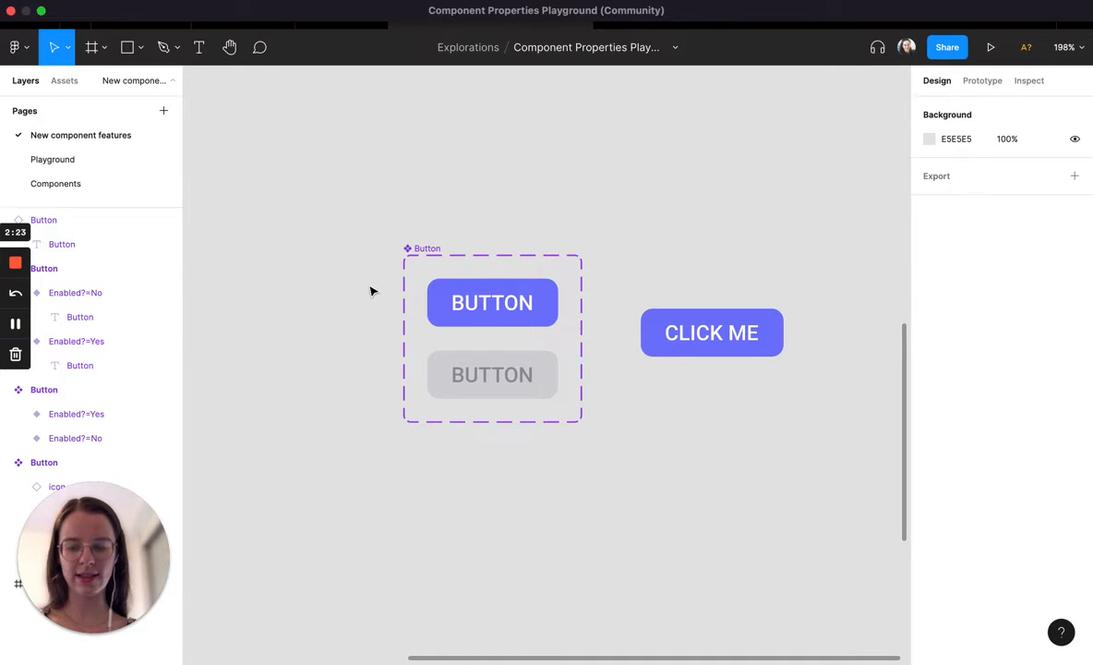
scroll(357, 279, up, 2)
scroll(369, 286, right, 3)
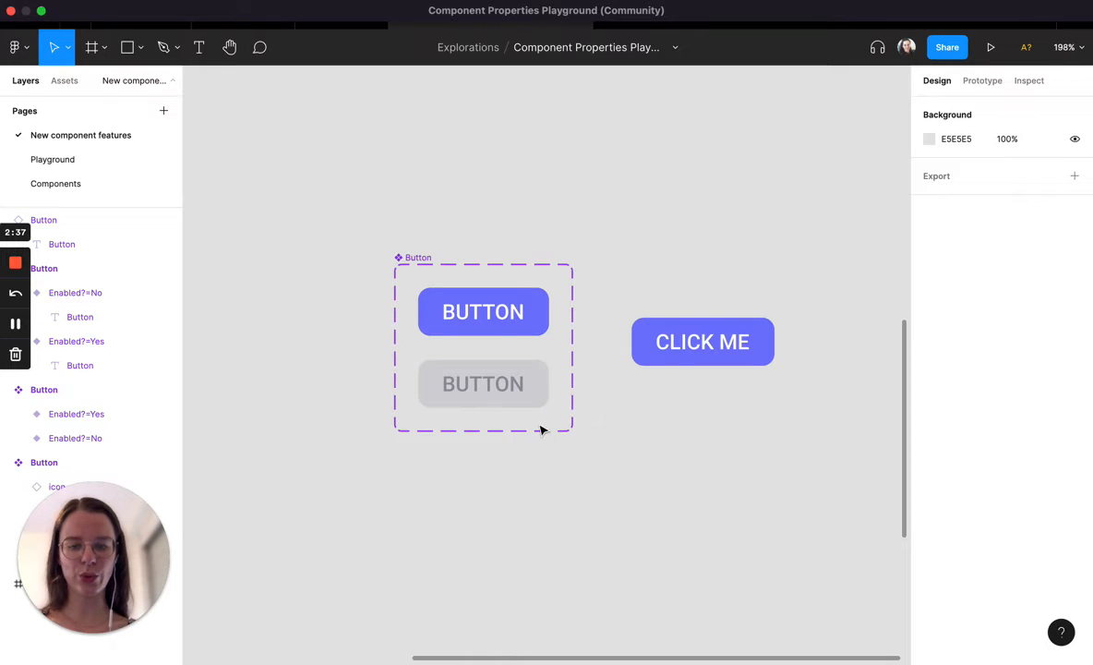
Step: Set the horizontal padding of the lightbulb Button component set to 8
scroll(542, 431, down, 10)
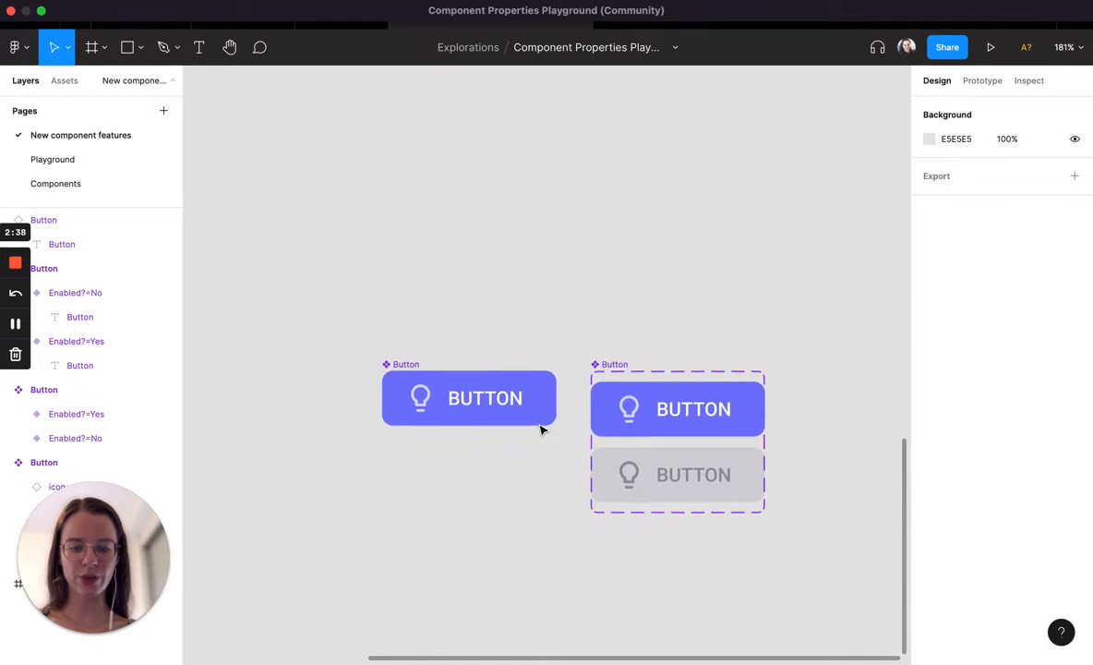
scroll(542, 430, up, 3)
click(459, 390)
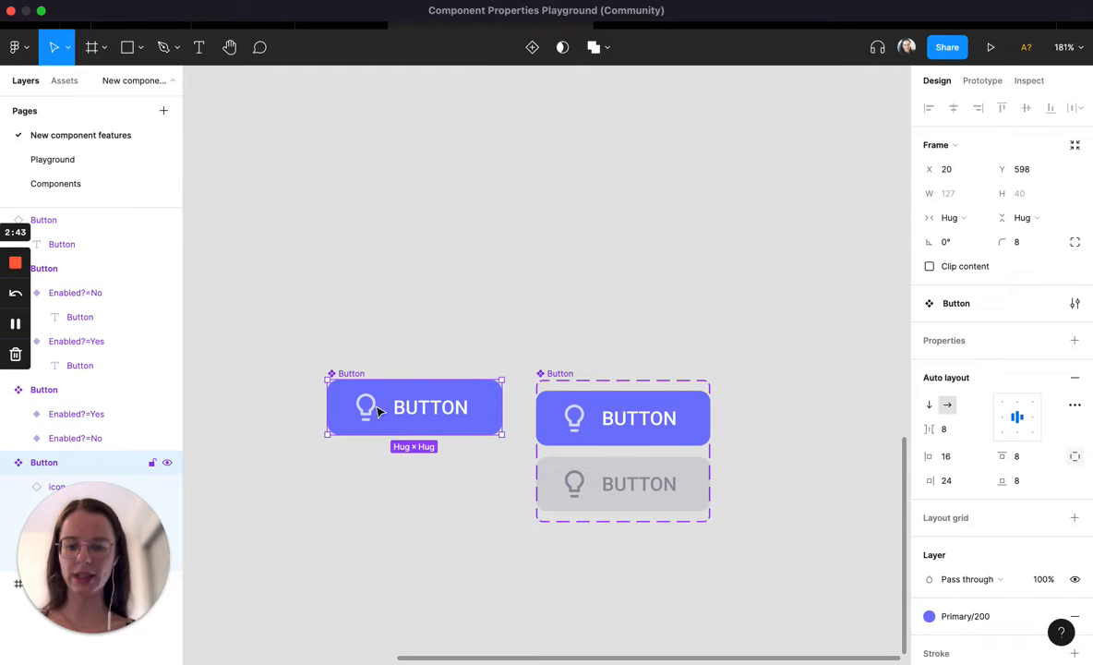
click(566, 375)
click(955, 462)
text(8)
key(Return)
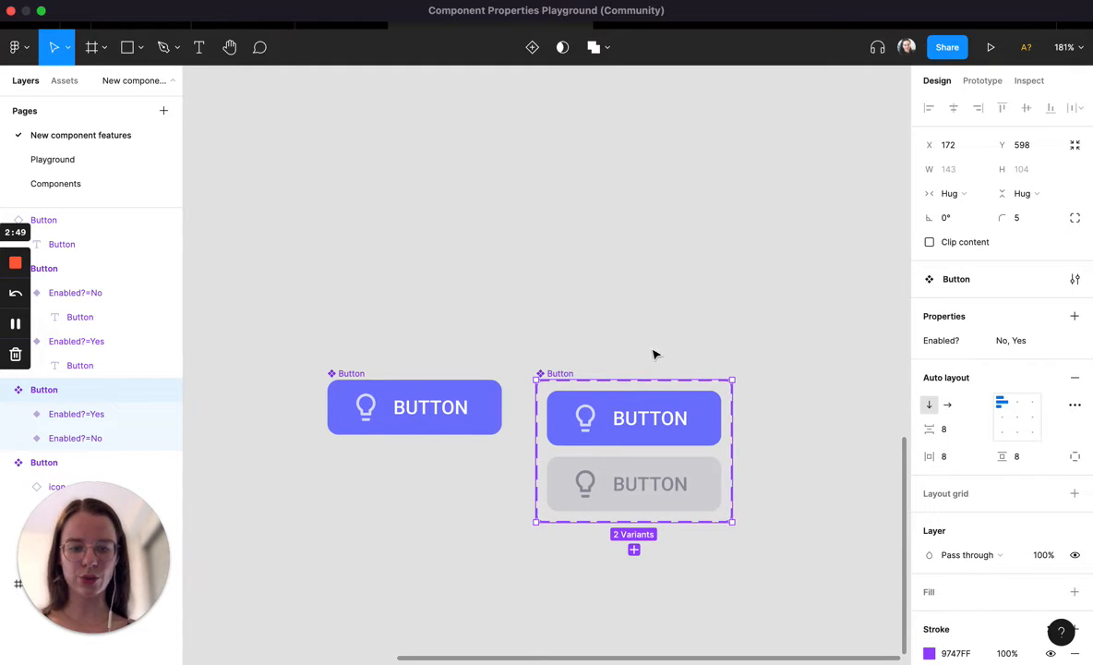
Step: Place an instance of the lightbulb button's "Enabled?=Yes" variant beside its component set
click(596, 412)
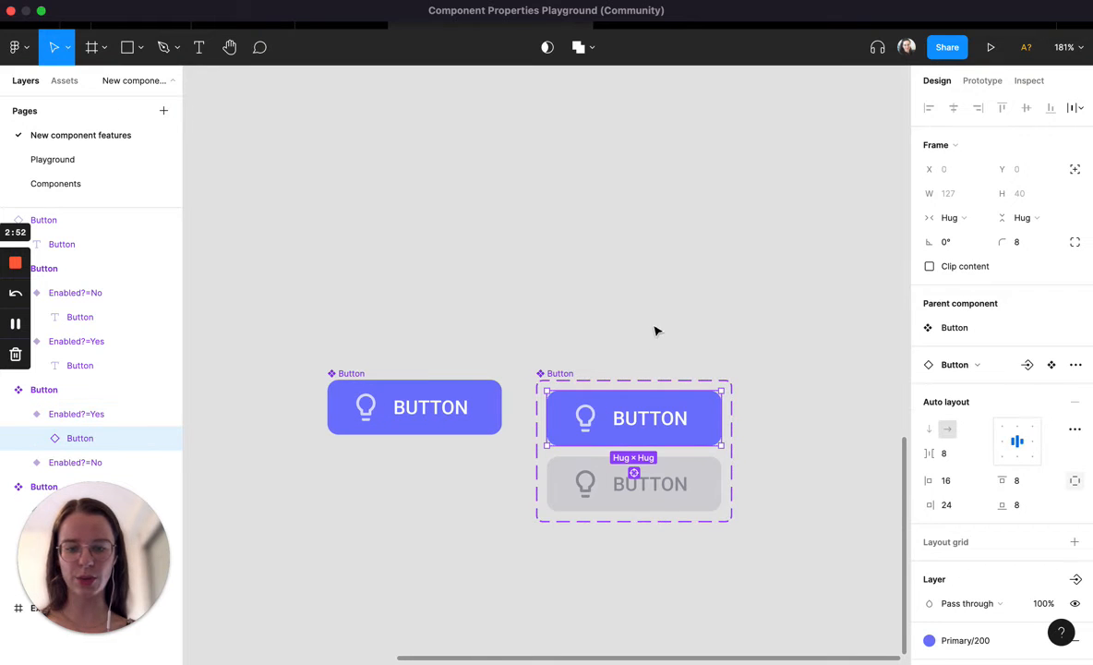
click(607, 303)
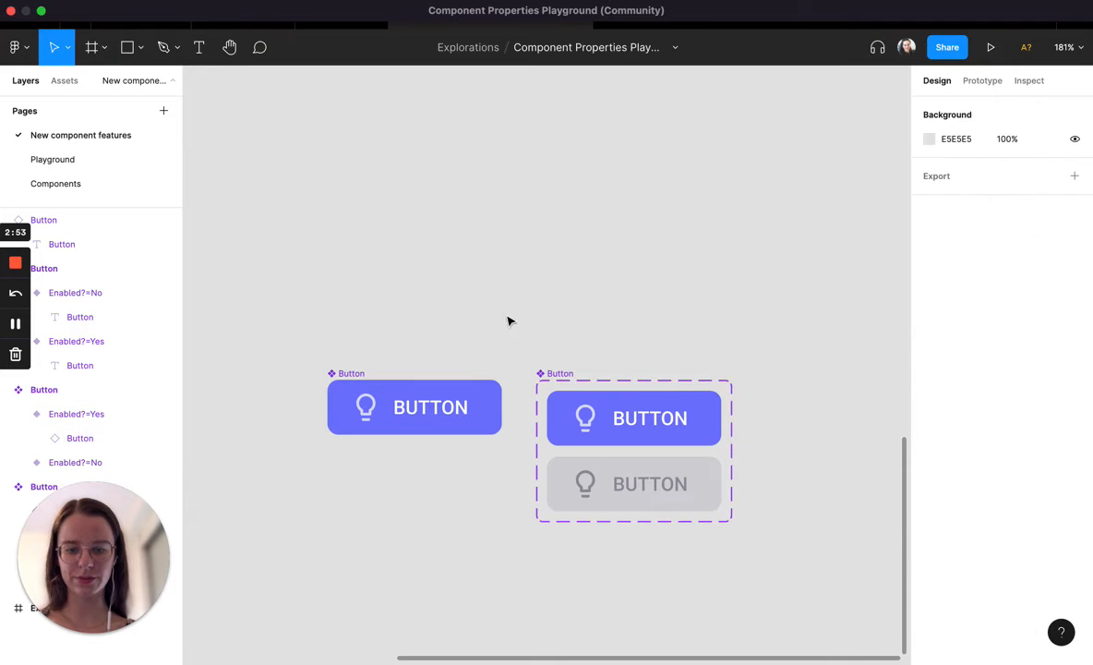
scroll(603, 427, down, 1)
scroll(603, 427, right, 1)
click(596, 404)
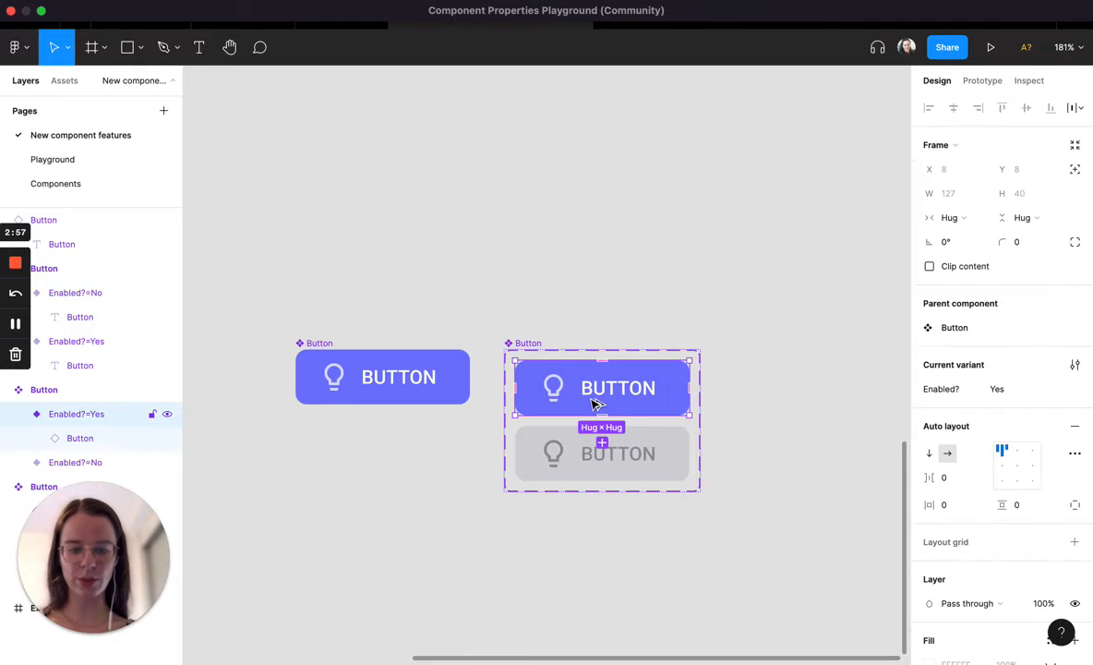
drag(595, 404, 823, 420)
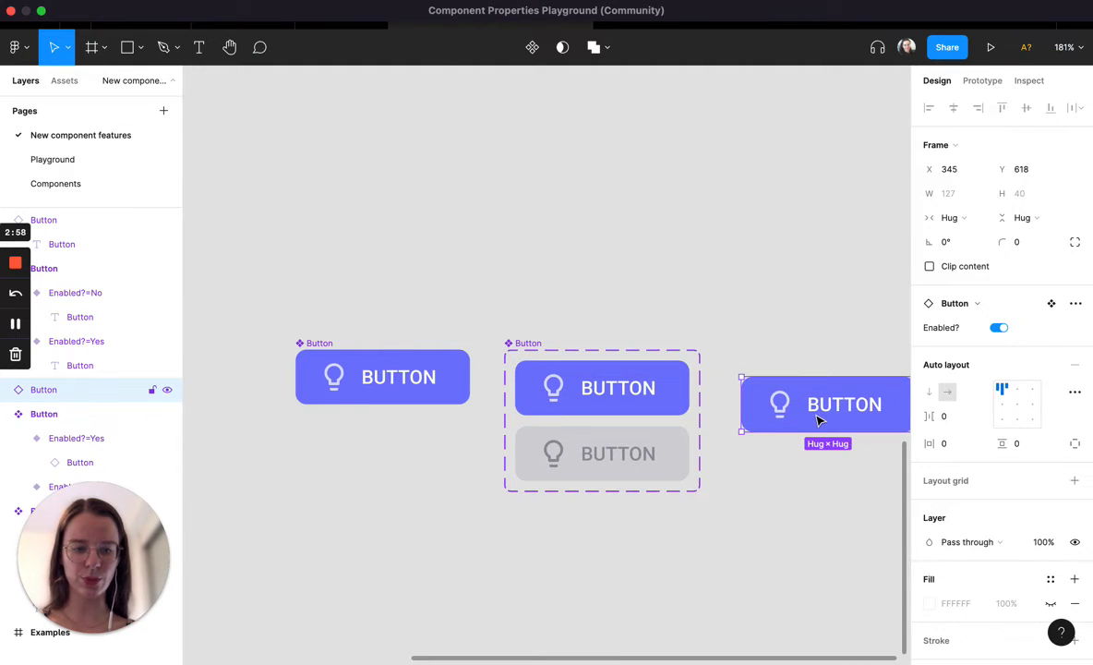
Step: Test the lightbulb button instance's "Enabled?" switch by turning it off and on again
scroll(801, 471, right, 2)
scroll(800, 471, up, 1)
click(999, 328)
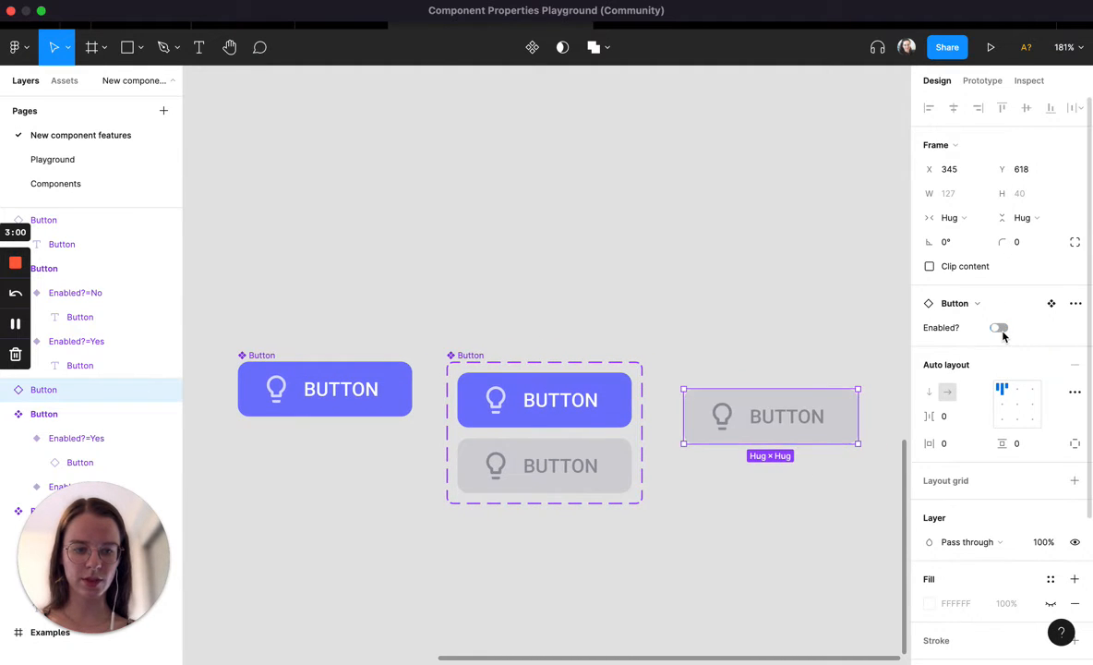
click(1003, 332)
click(759, 328)
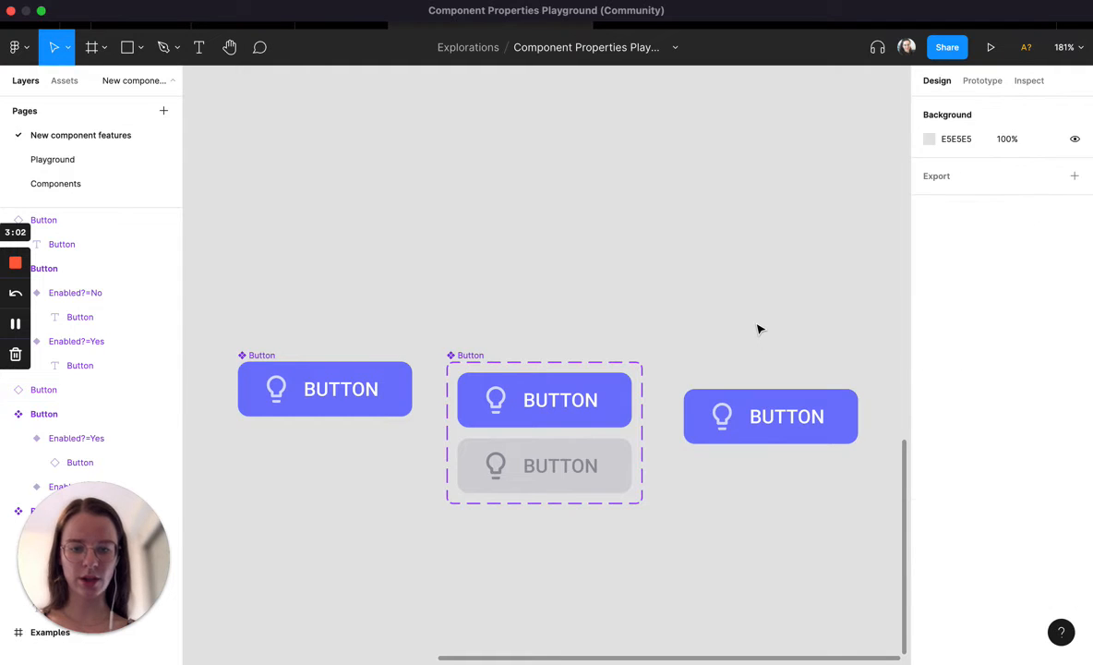
Step: Create a boolean property named "Show icon" with value True for the visibility of the lightbulb icon in the standalone Button component
scroll(758, 328, down, 3)
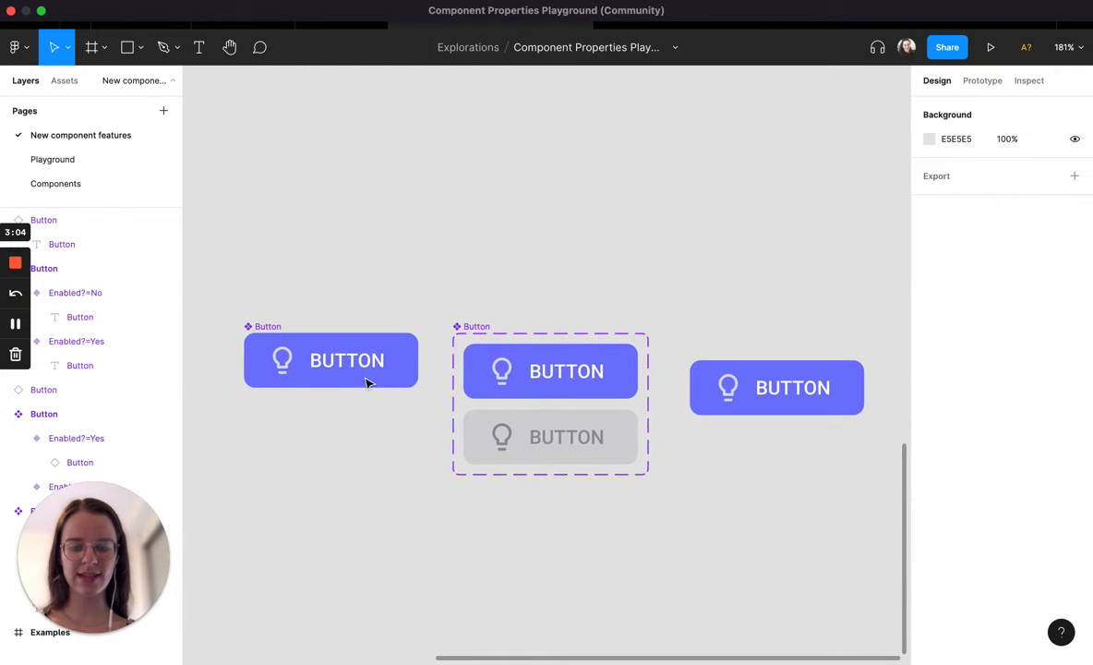
click(282, 362)
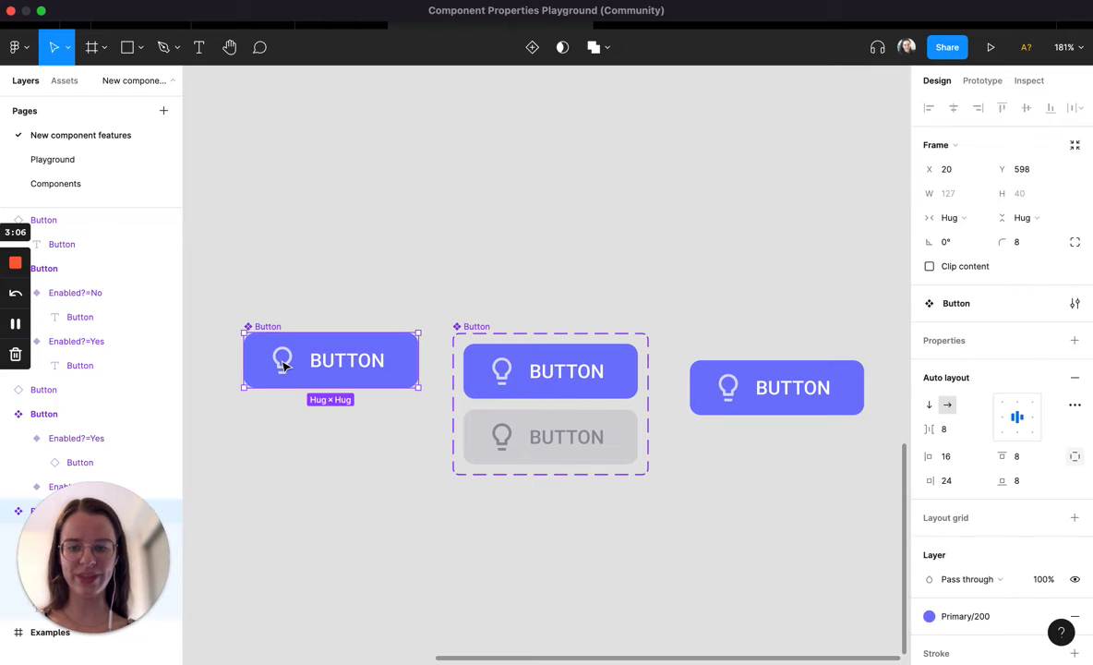
click(284, 364)
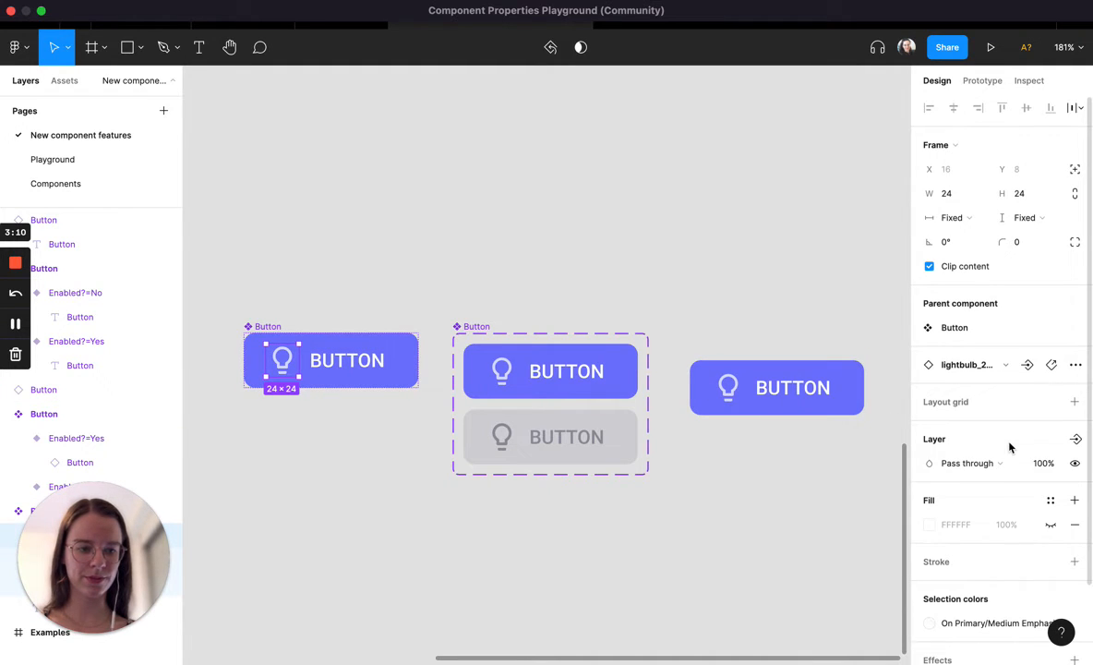
scroll(1009, 448, down, 3)
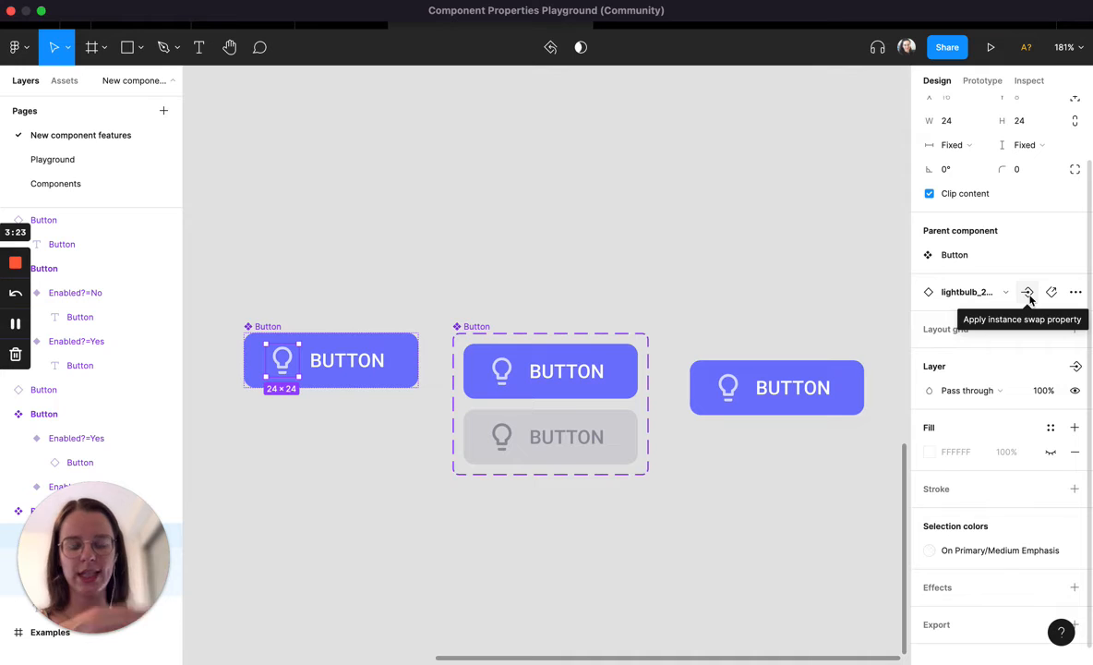
click(1076, 366)
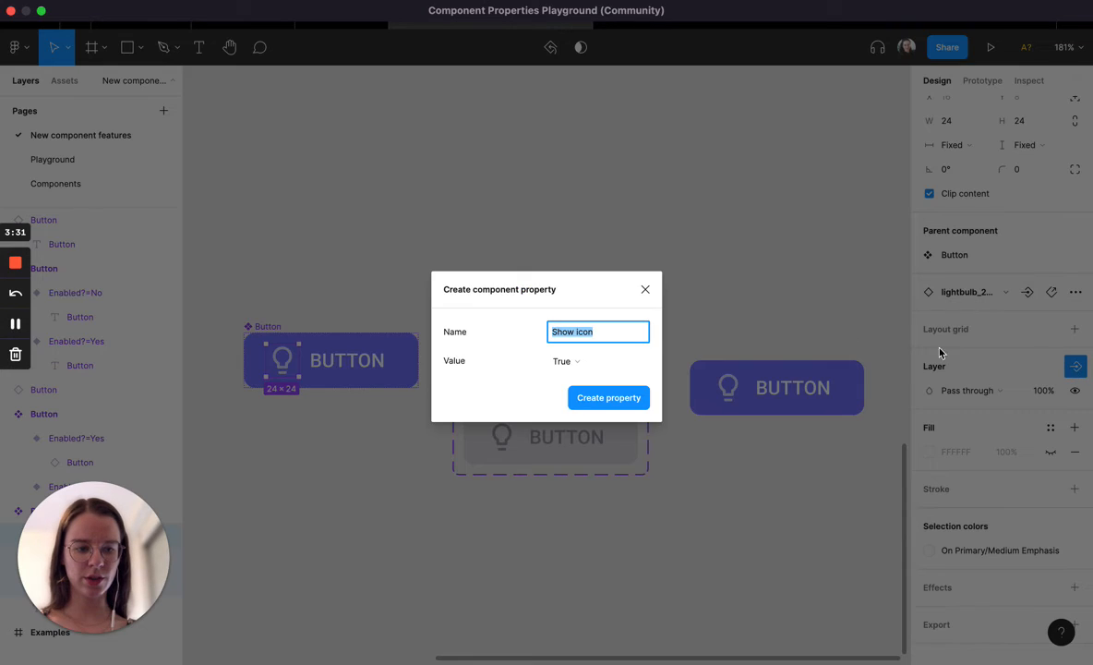
click(609, 334)
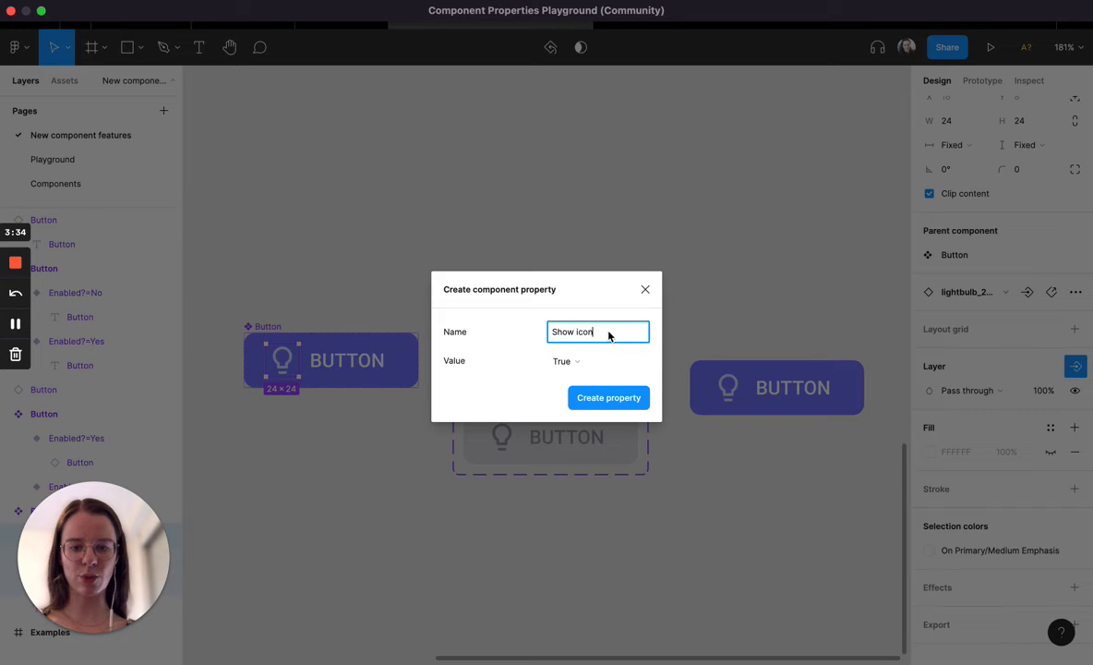
click(609, 399)
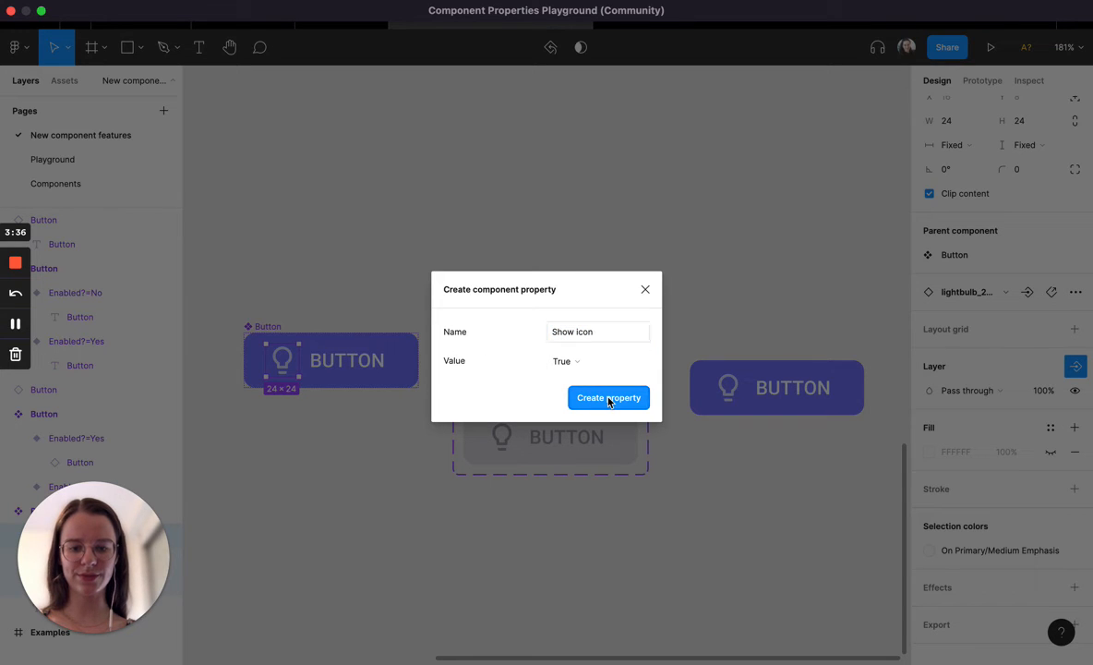
click(406, 435)
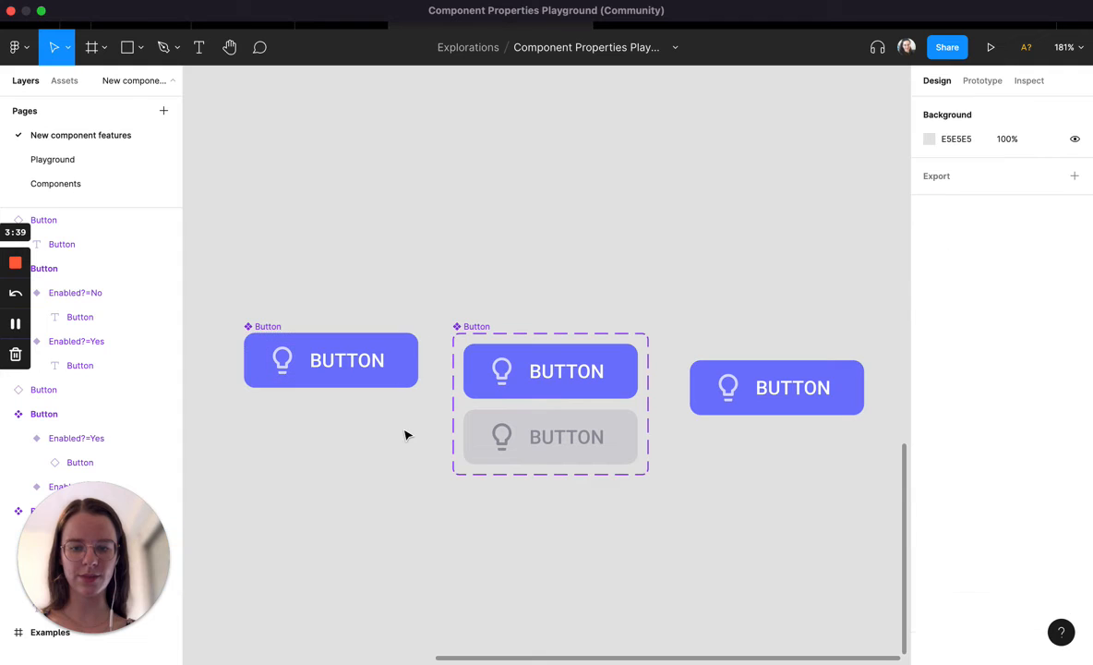
Step: Compare the properties offered on the lightbulb button instance with those on the Button nested inside it
click(734, 389)
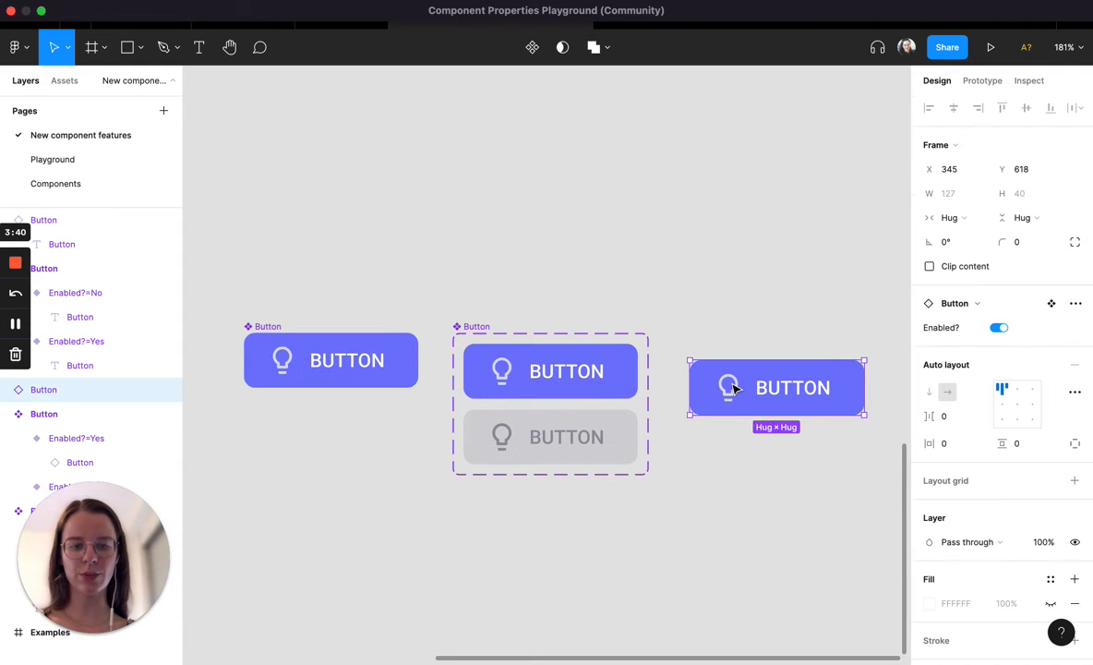
scroll(807, 490, right, 2)
scroll(808, 490, down, 2)
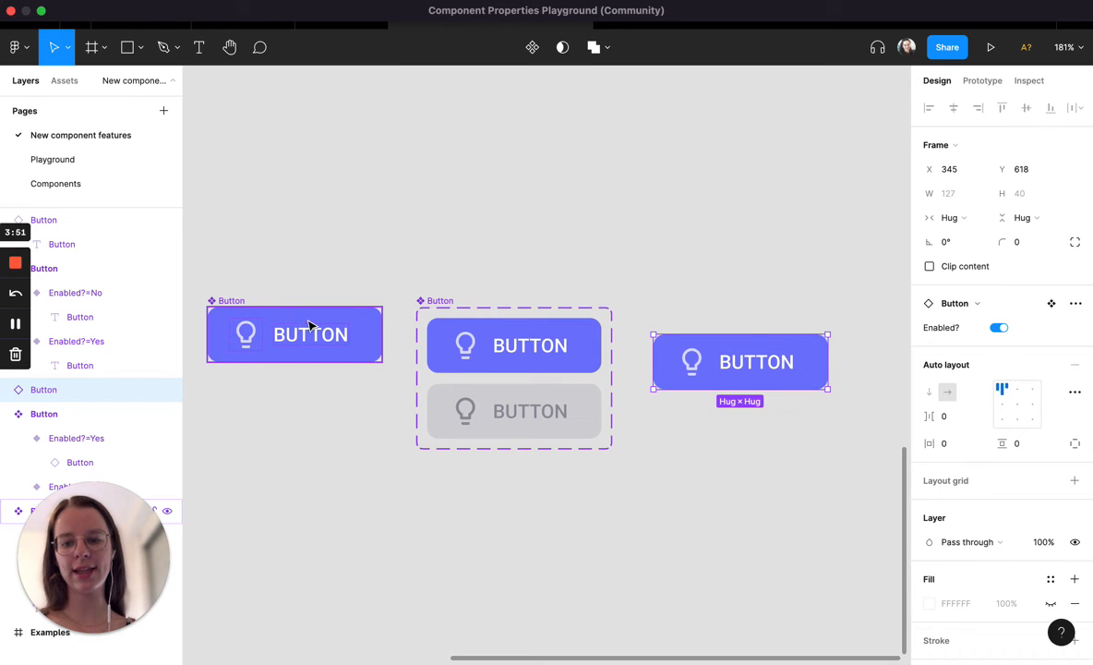
double_click(752, 340)
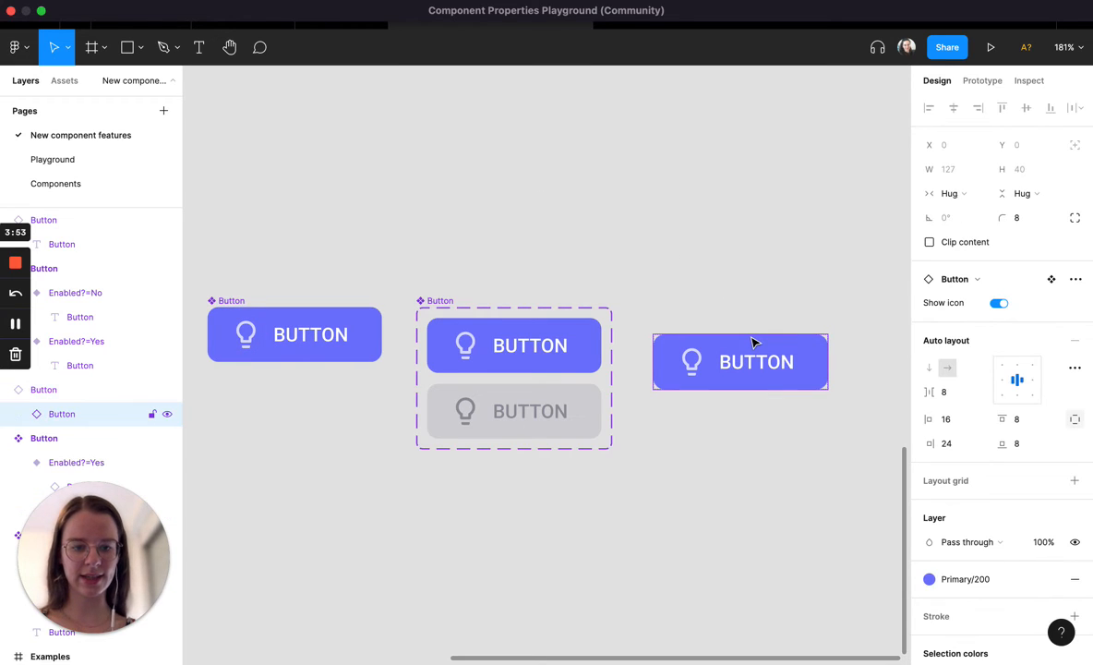
click(805, 413)
click(782, 378)
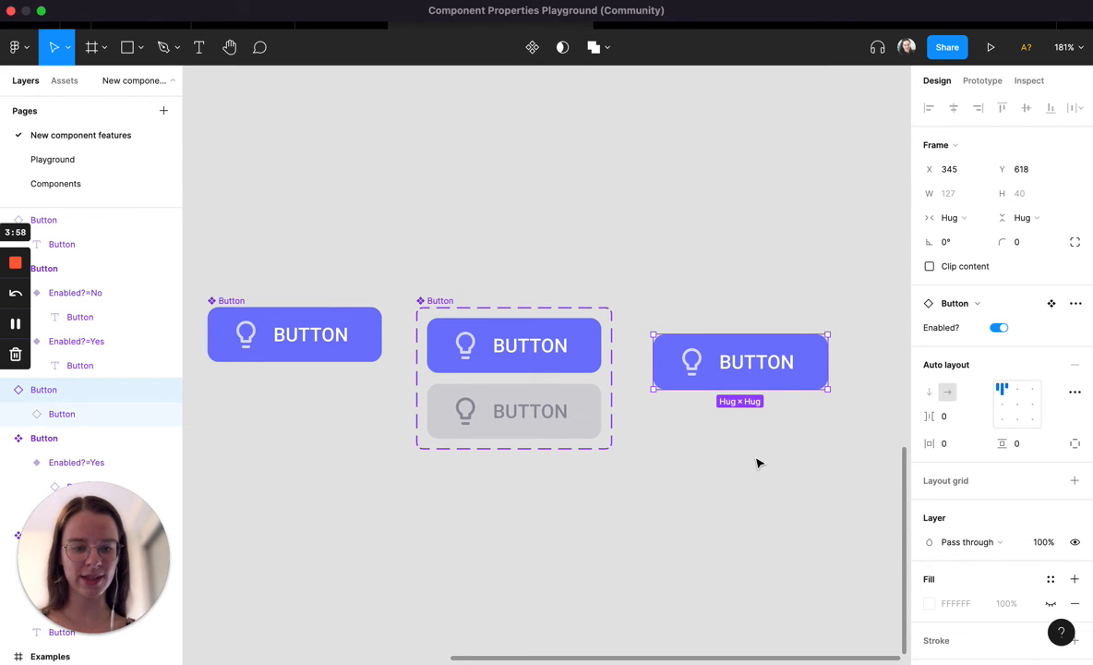
Step: Test the "Show icon" switch of the Button nested in the instance by turning it off and on again
key(Return)
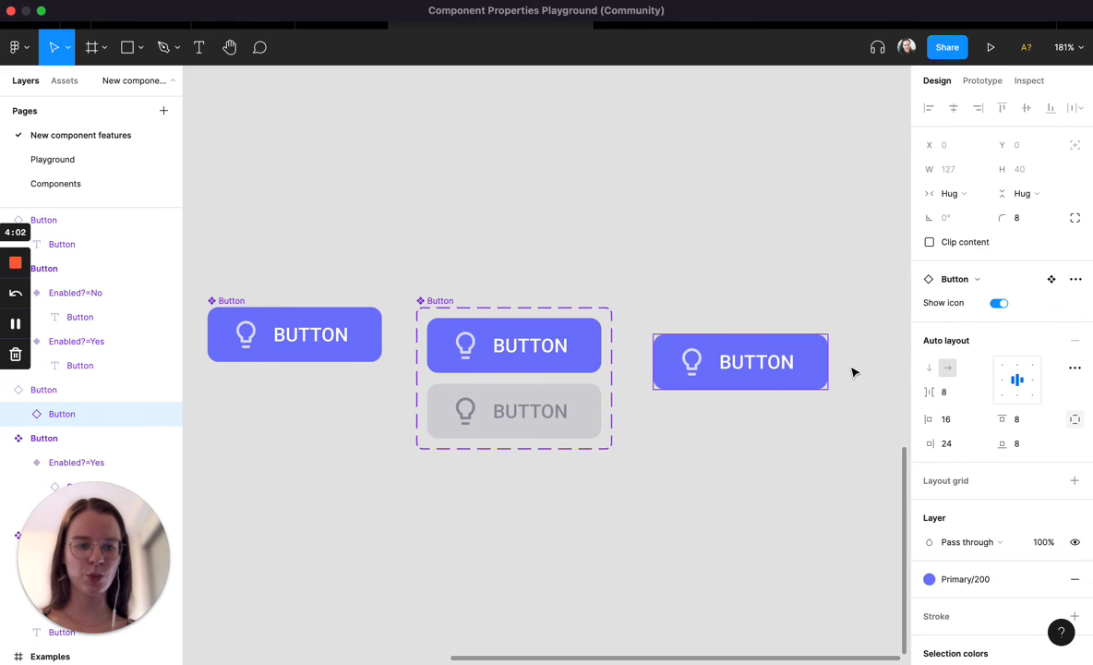
click(1000, 304)
click(1000, 304)
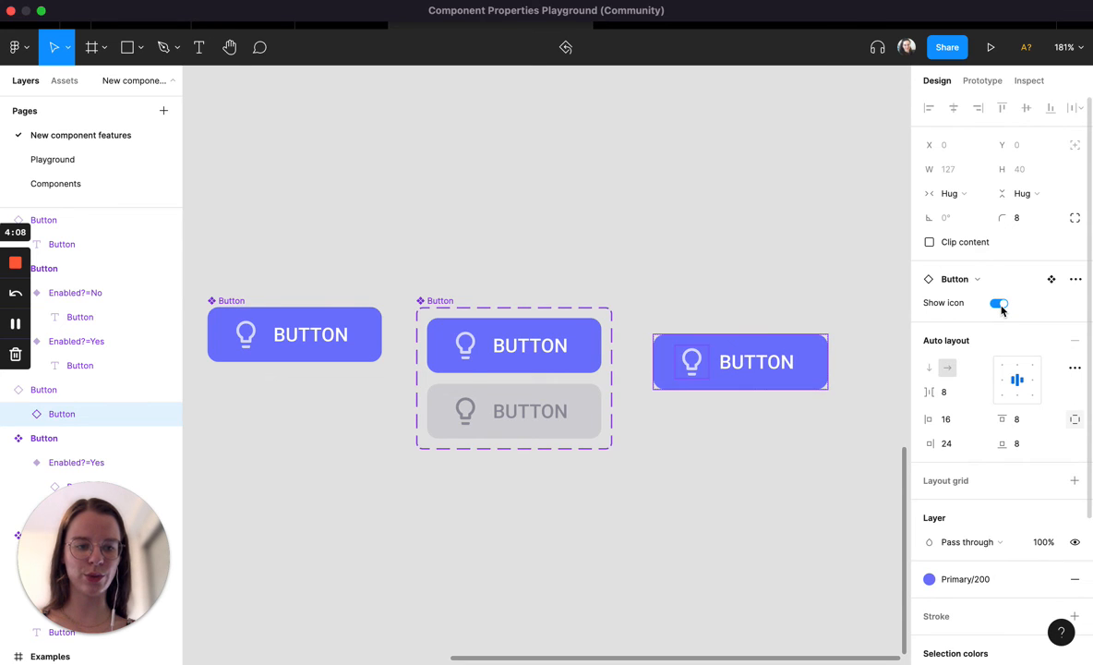
click(741, 494)
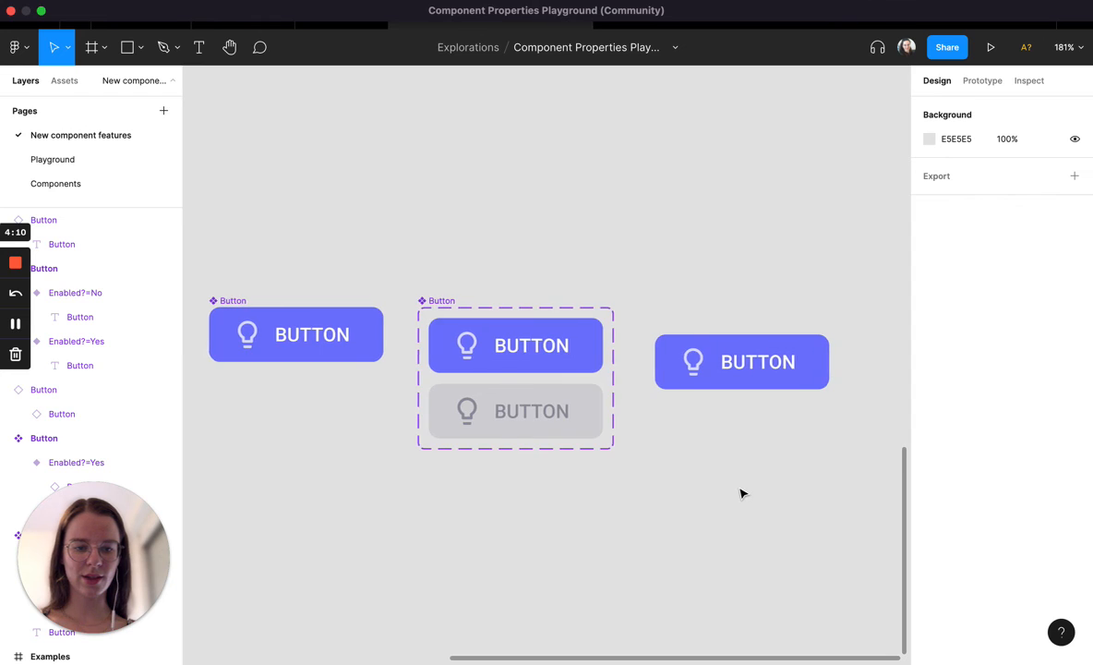
Step: Examine the properties of the "Click me" button instance, the text button's enabled variant and its component set
scroll(741, 494, left, 3)
scroll(742, 494, up, 2)
scroll(741, 494, right, 1)
scroll(741, 494, down, 1)
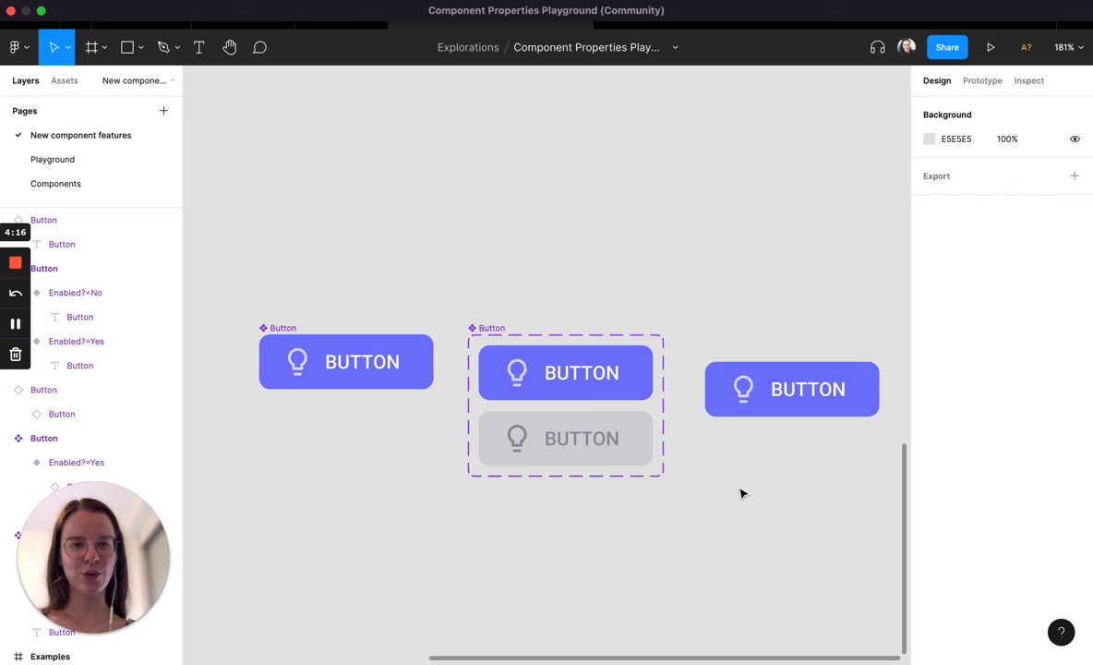
scroll(741, 494, up, 10)
scroll(742, 494, left, 3)
click(501, 366)
click(617, 323)
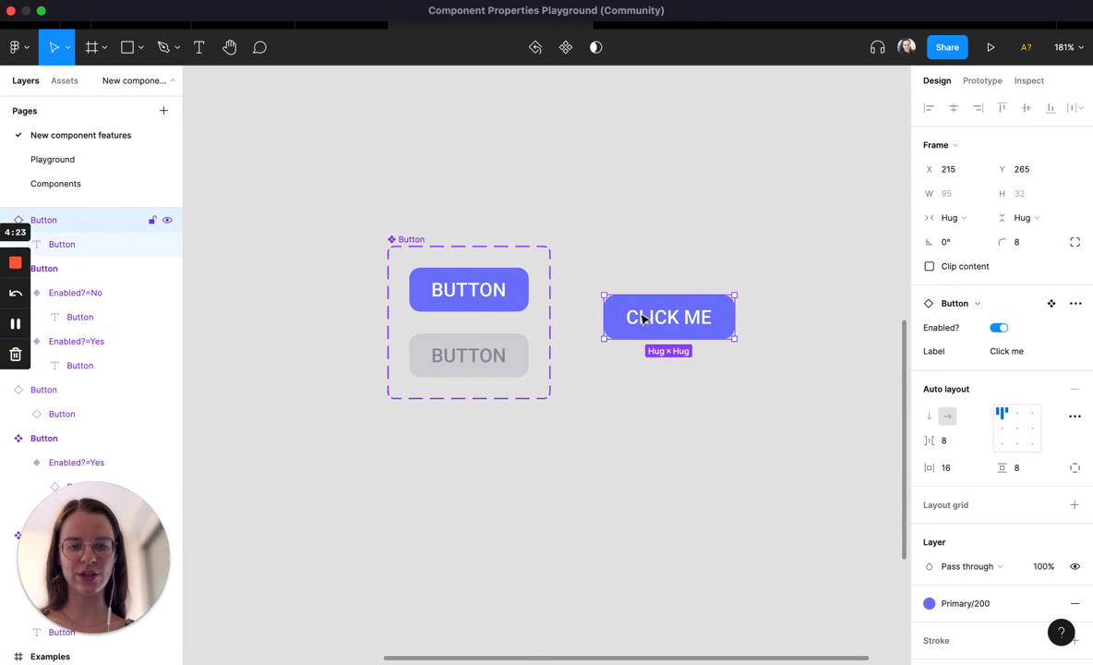
click(632, 351)
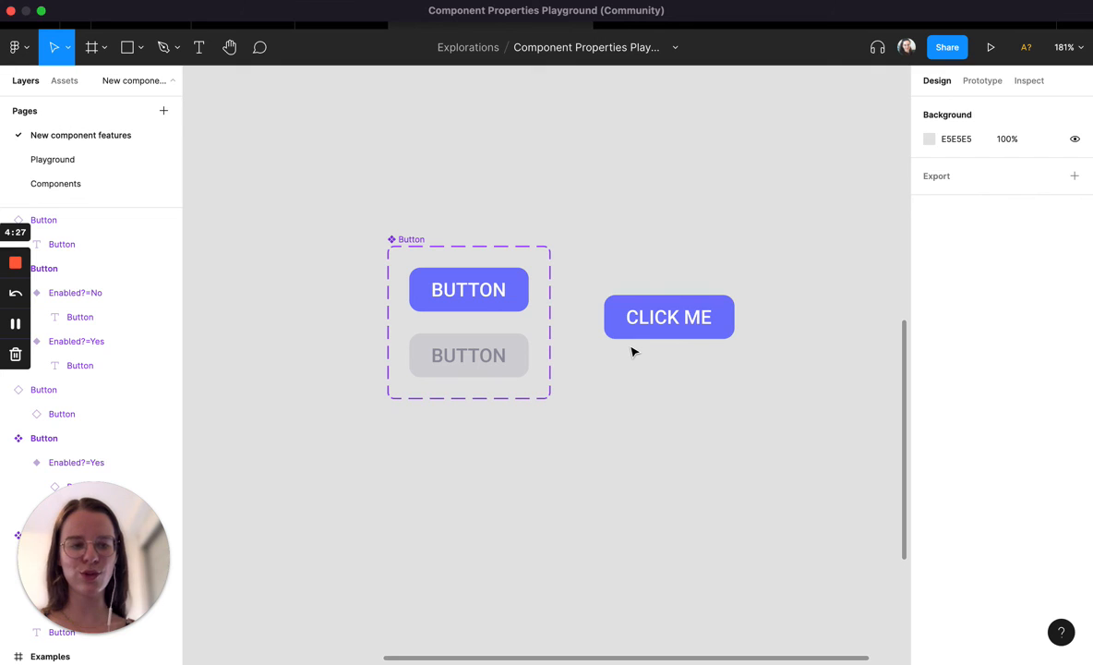
click(494, 300)
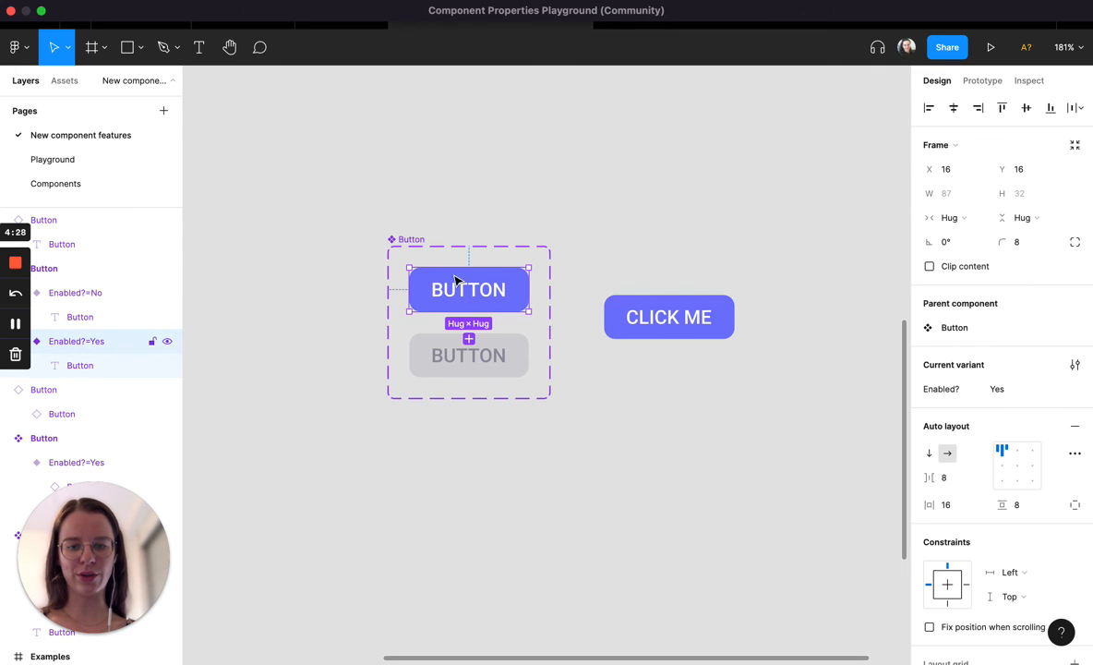
click(421, 251)
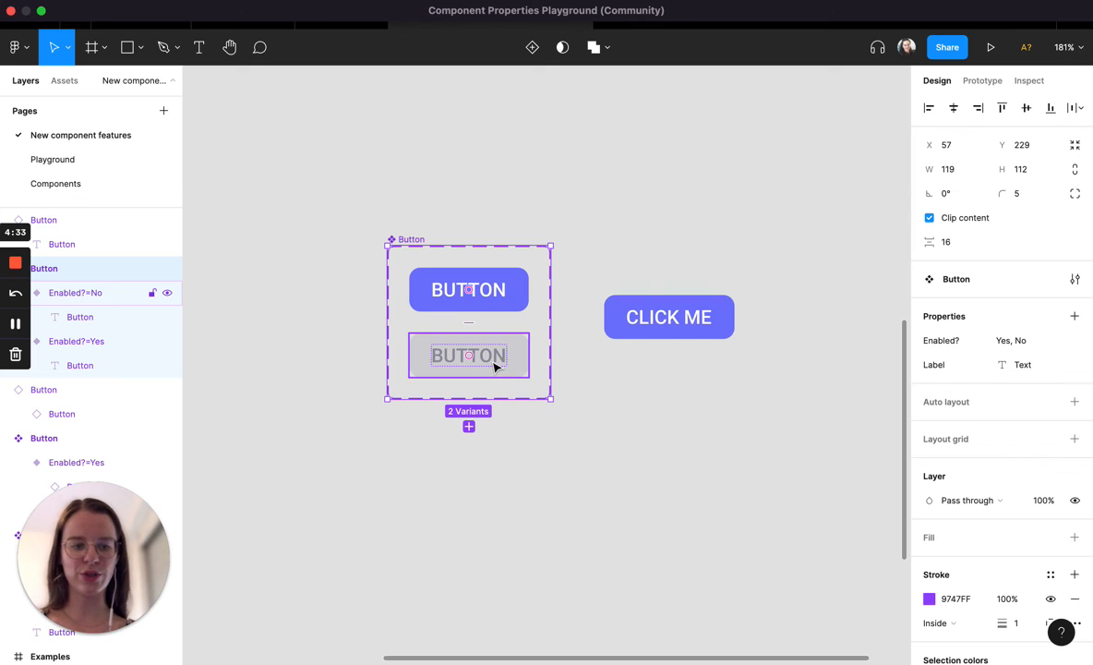
click(645, 352)
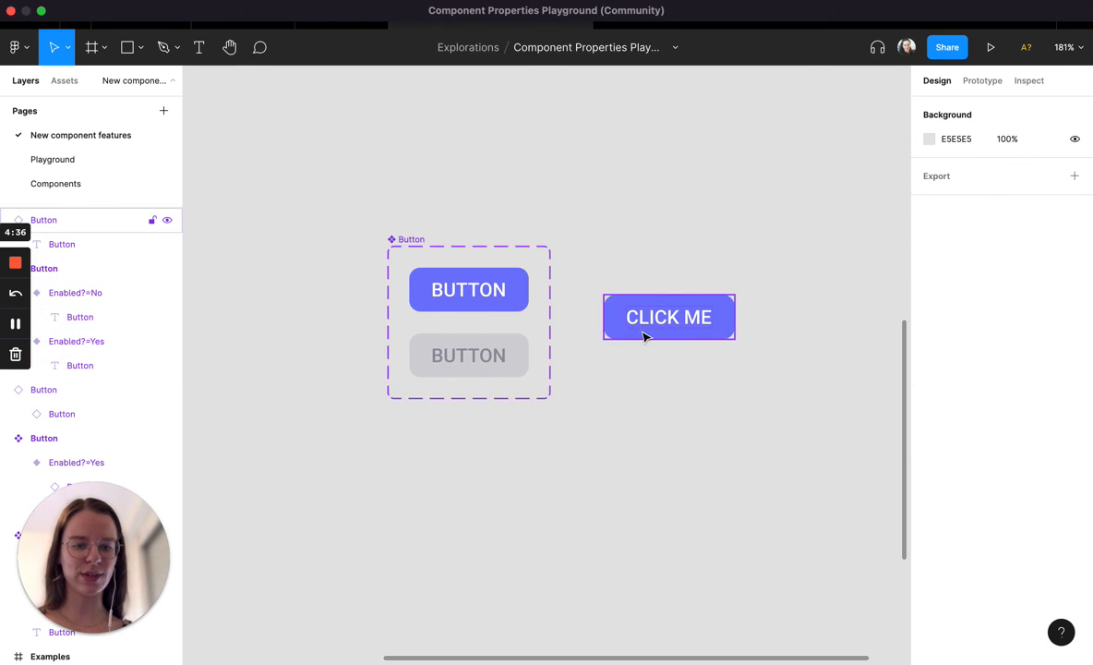